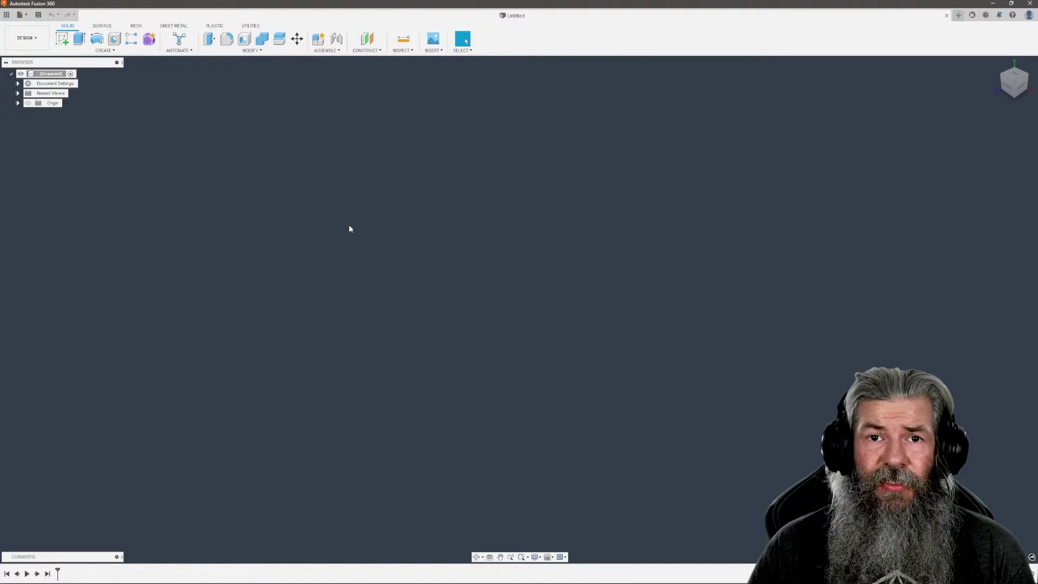
# Sketch a three-sided inscribed polygon centred on the origin of the top plane
pyautogui.click(62, 37)
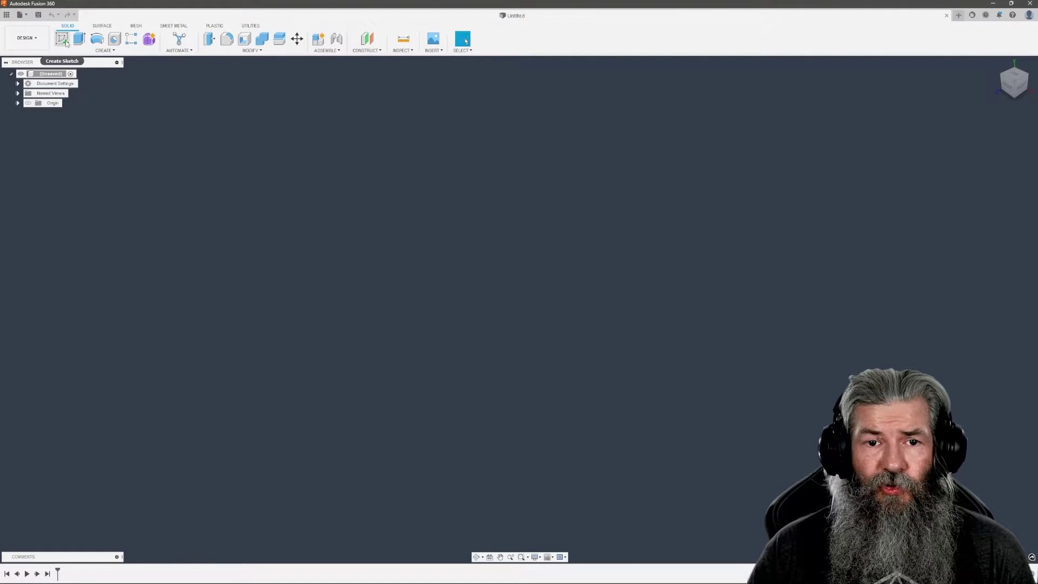
pyautogui.click(520, 331)
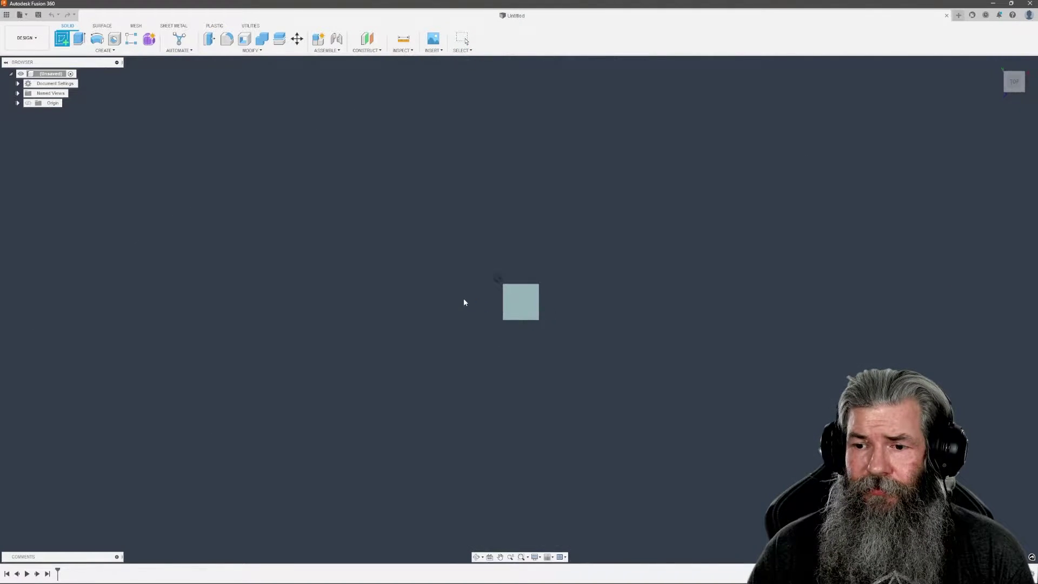
pyautogui.click(97, 50)
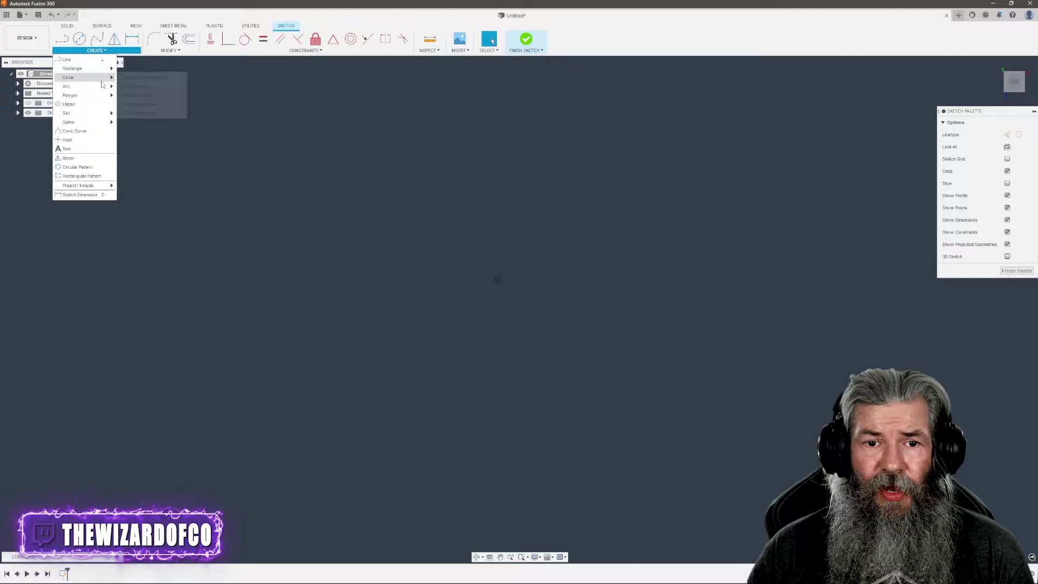
pyautogui.moveTo(81, 95)
pyautogui.click(146, 82)
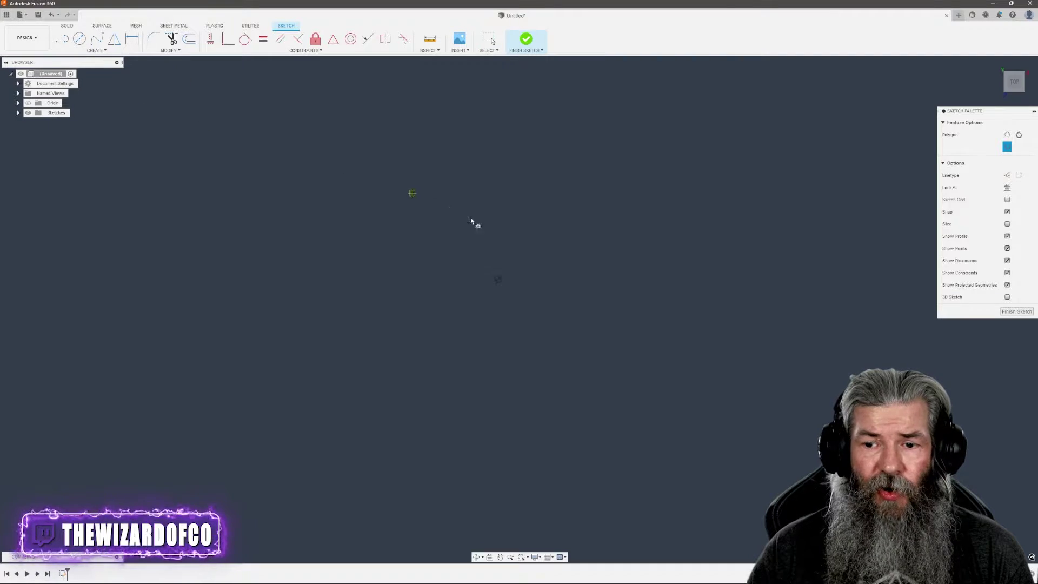
pyautogui.click(498, 280)
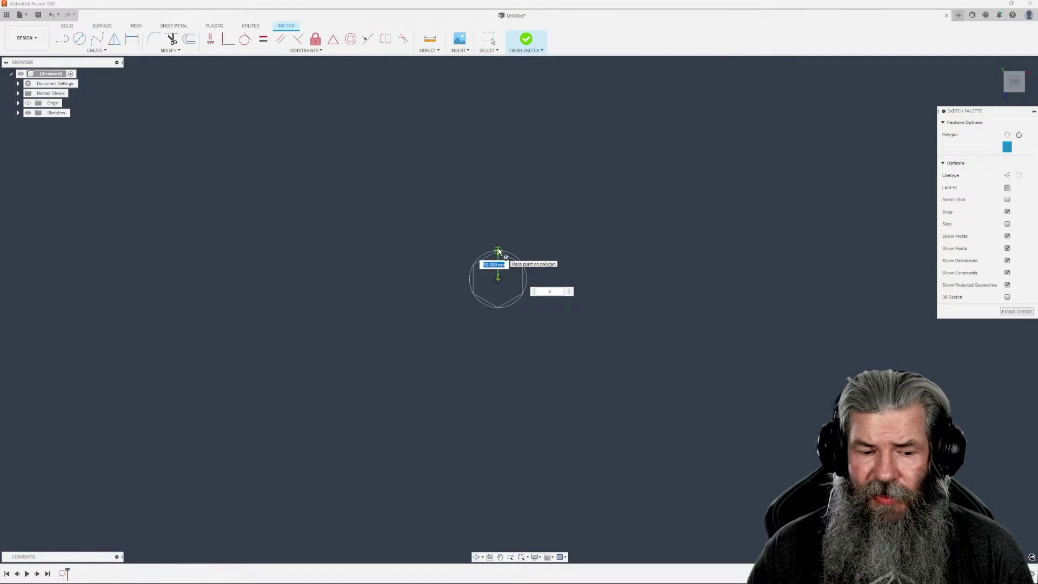
pyautogui.press('Tab')
pyautogui.write('3')
pyautogui.press('Return')
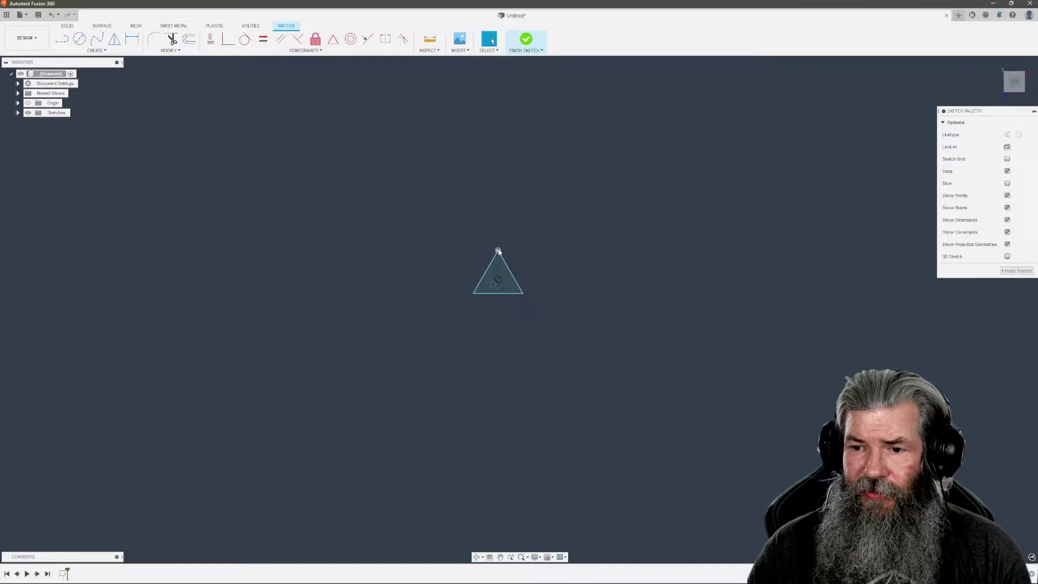
pyautogui.scroll(4, 502, 261)
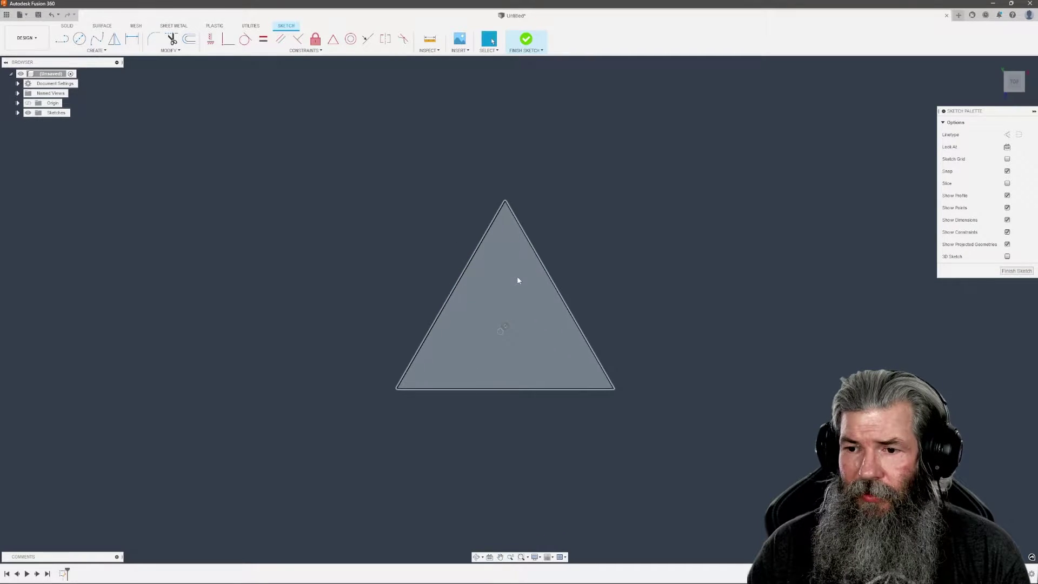
# Add a sketch dimension to the triangle's right edge
pyautogui.press('Escape')
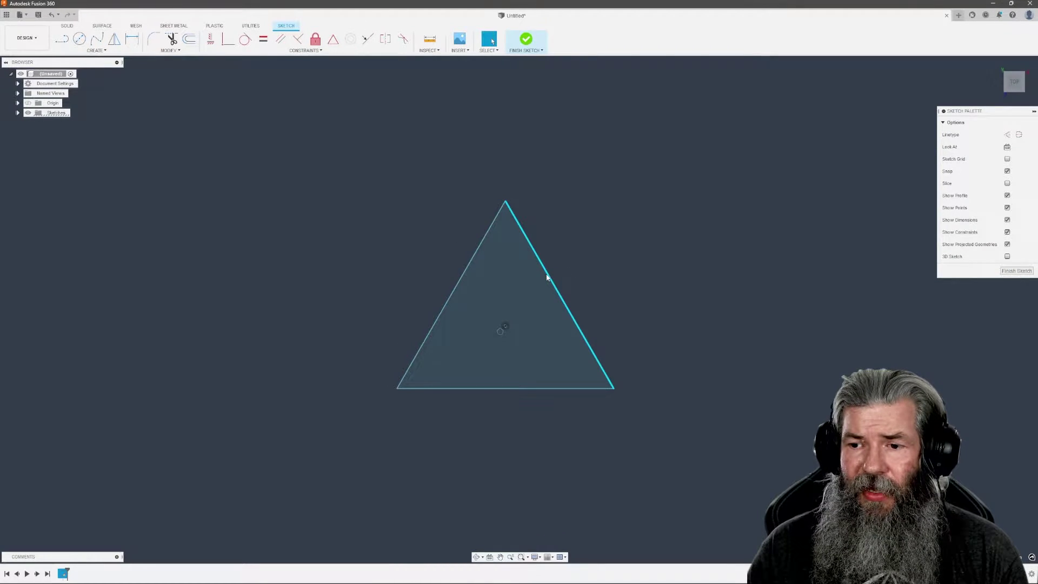
pyautogui.rightClick(546, 276)
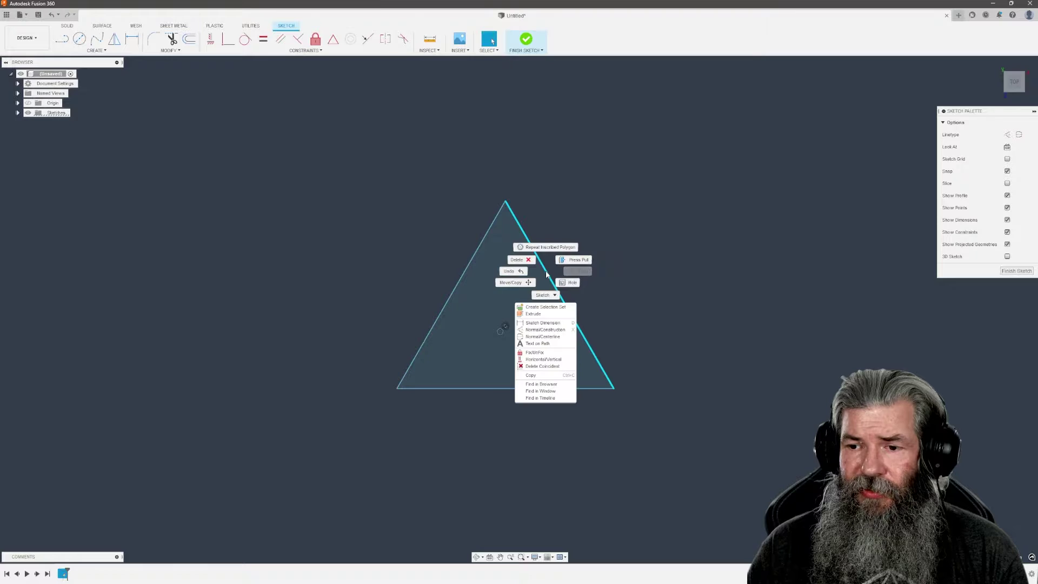
pyautogui.click(545, 329)
pyautogui.click(619, 270)
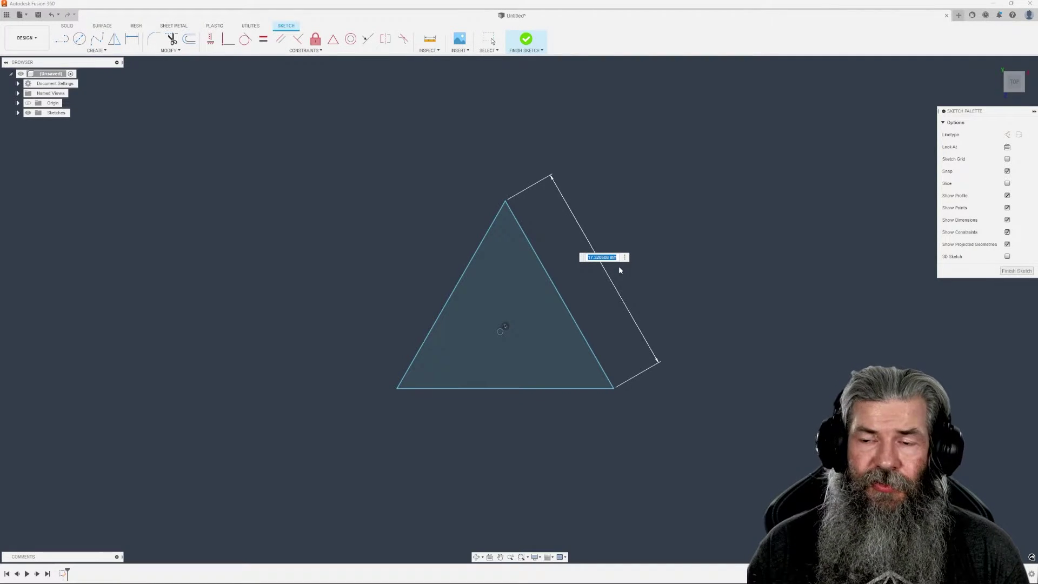
# Finish the triangle sketch and start a new sketch on the vertical plane
pyautogui.click(526, 39)
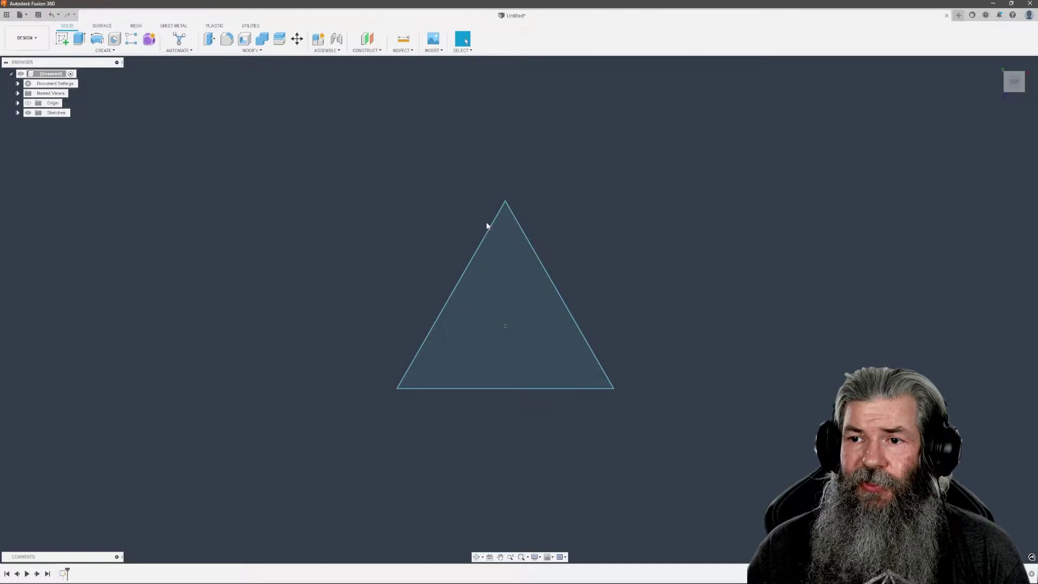
pyautogui.click(62, 38)
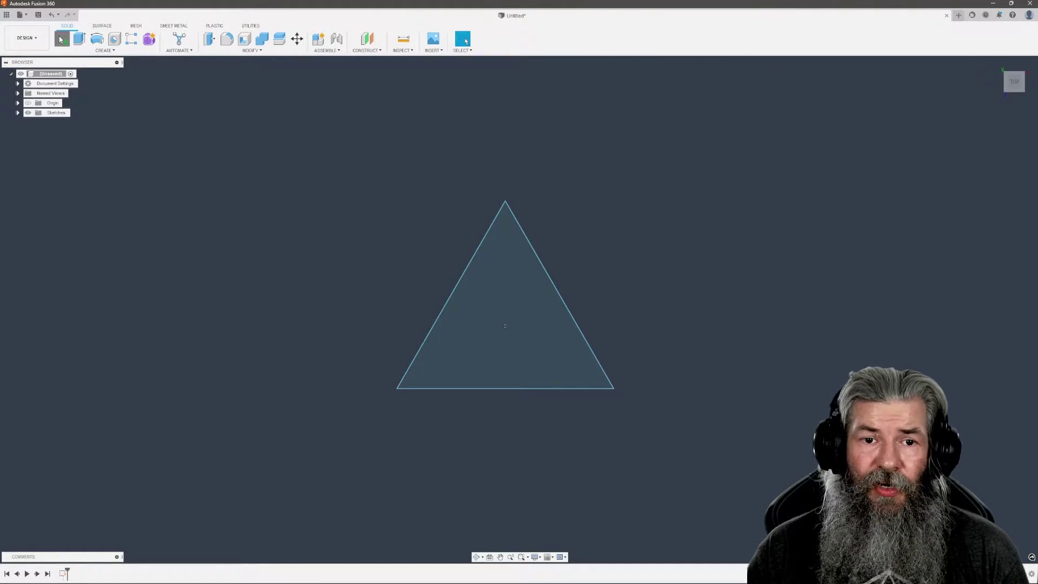
pyautogui.keyDown('shift'); pyautogui.moveTo(559, 452); pyautogui.dragTo(560, 446, button='middle'); pyautogui.keyUp('shift')
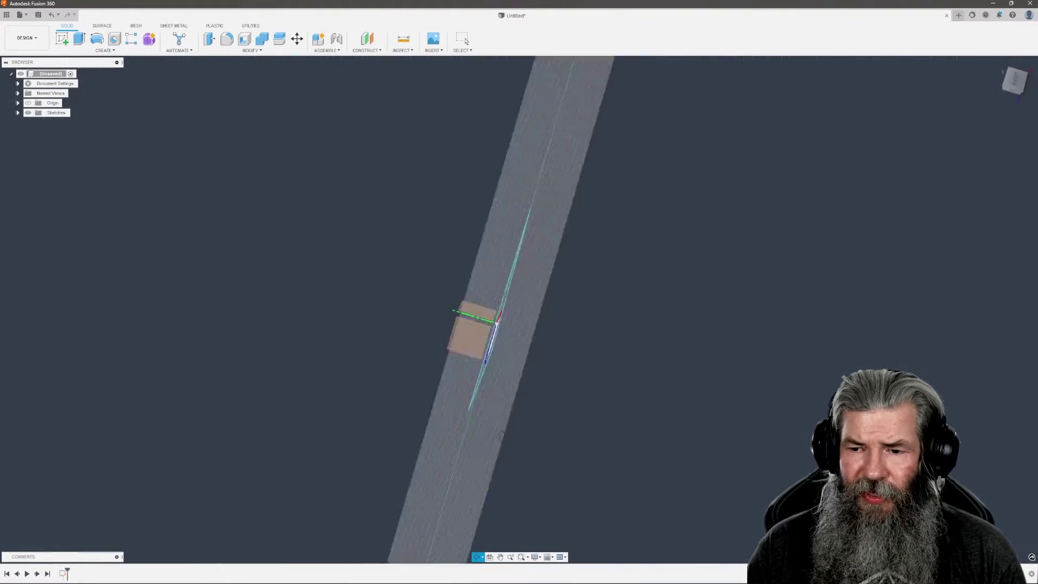
pyautogui.click(539, 213)
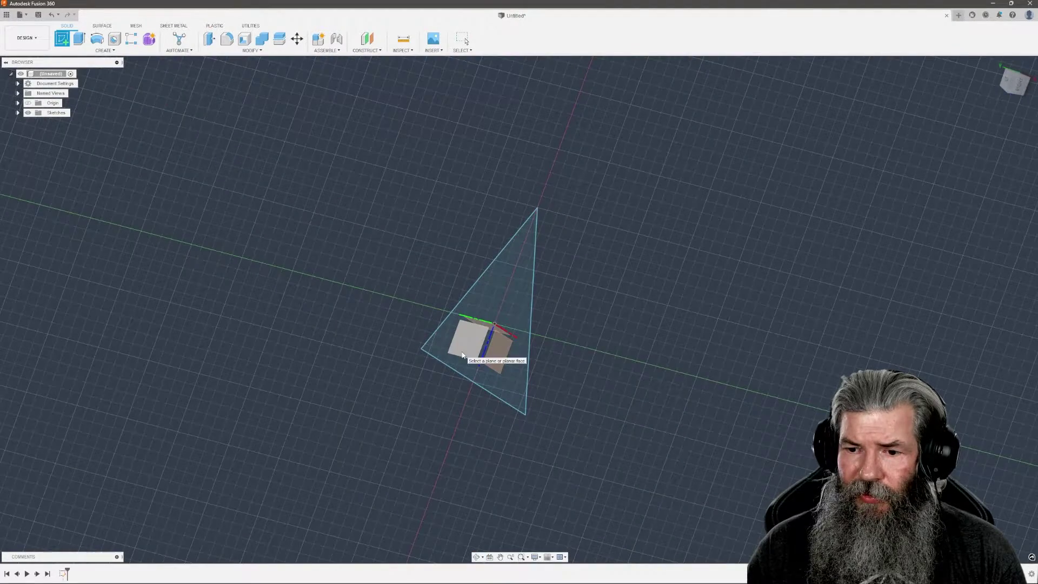
pyautogui.click(459, 347)
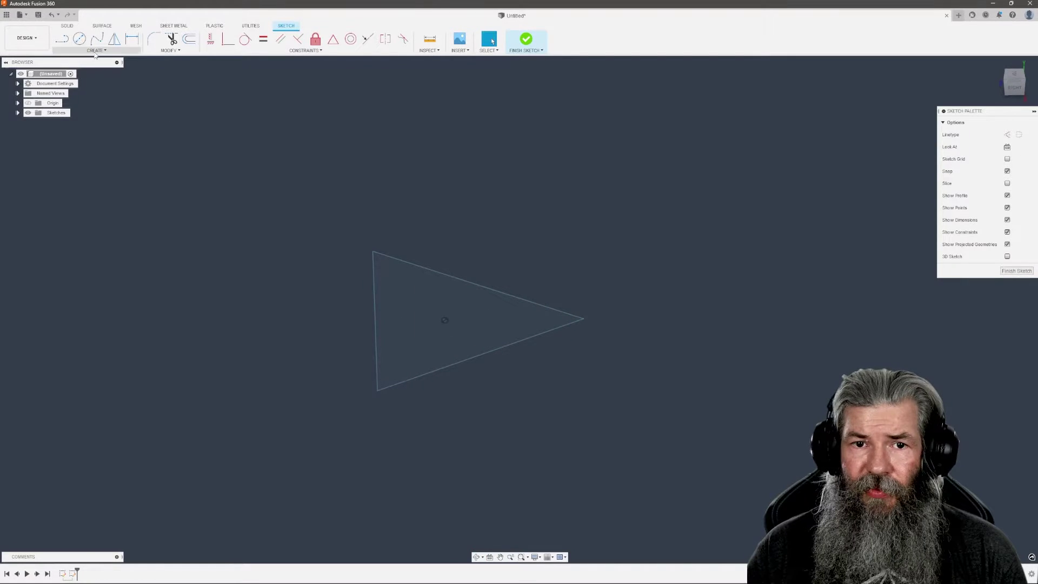
# Draw a right triangle of three lines rising from the first triangle's tip
pyautogui.click(64, 39)
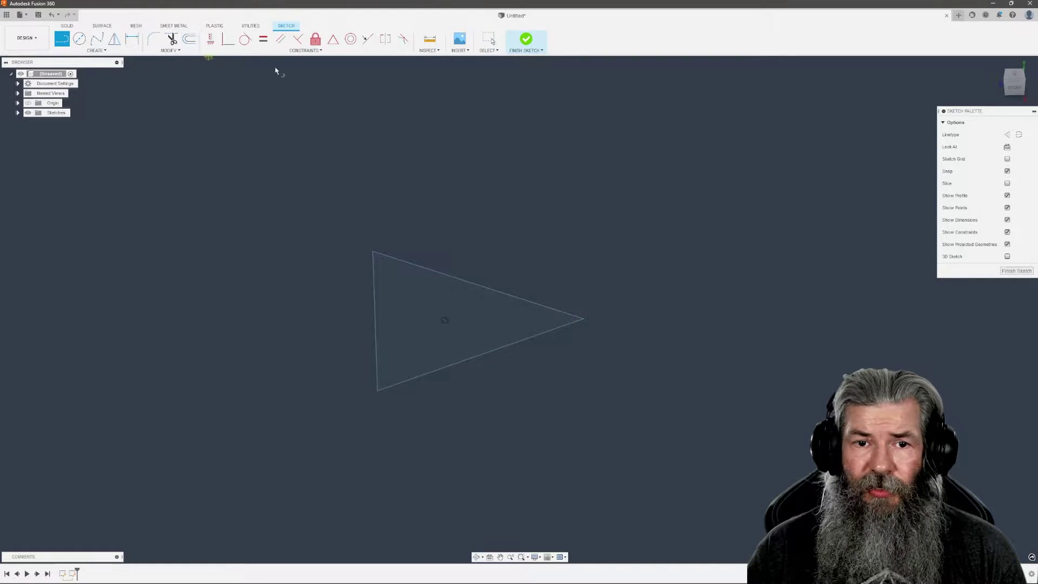
pyautogui.click(584, 319)
pyautogui.click(445, 320)
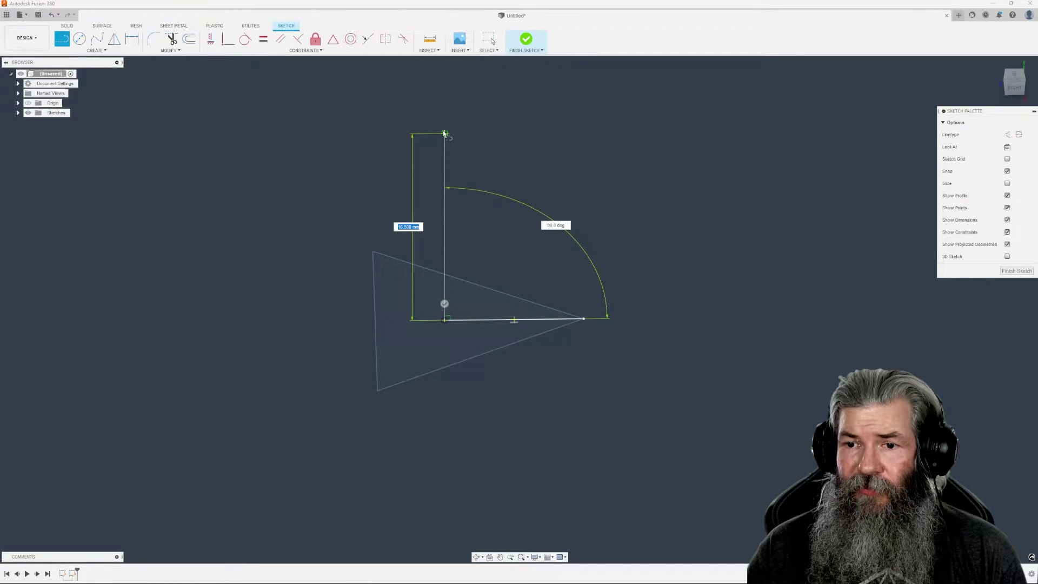
pyautogui.click(445, 134)
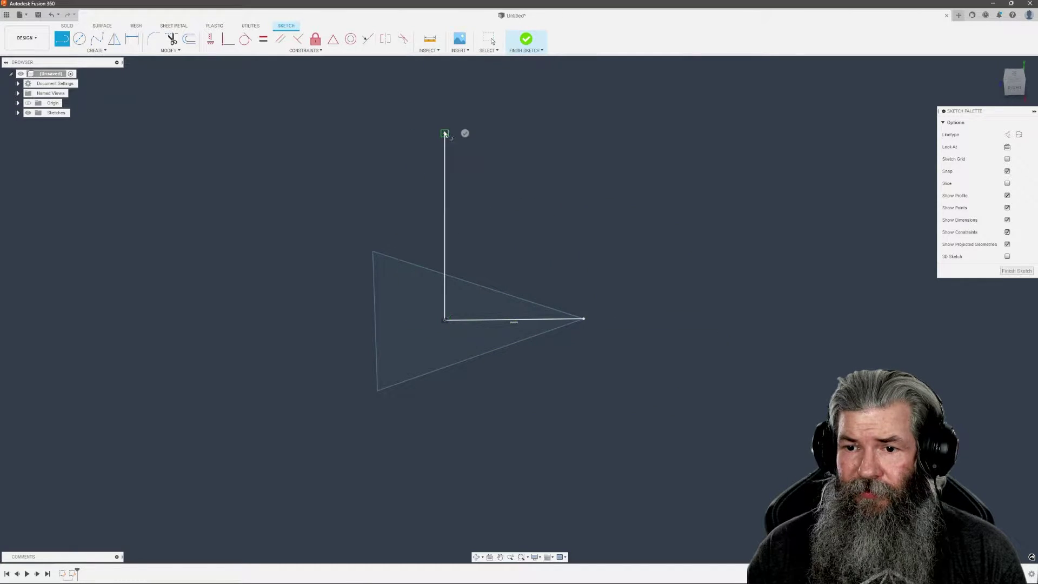
pyautogui.click(584, 319)
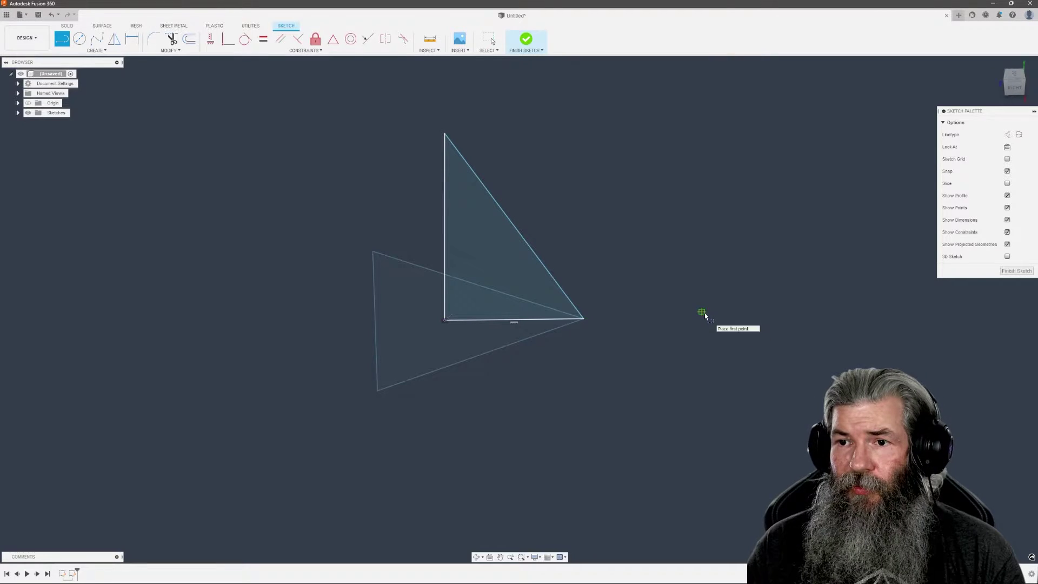
pyautogui.press('Escape')
# Dimension the right triangle's slanted side to 17.321 mm
pyautogui.click(511, 220)
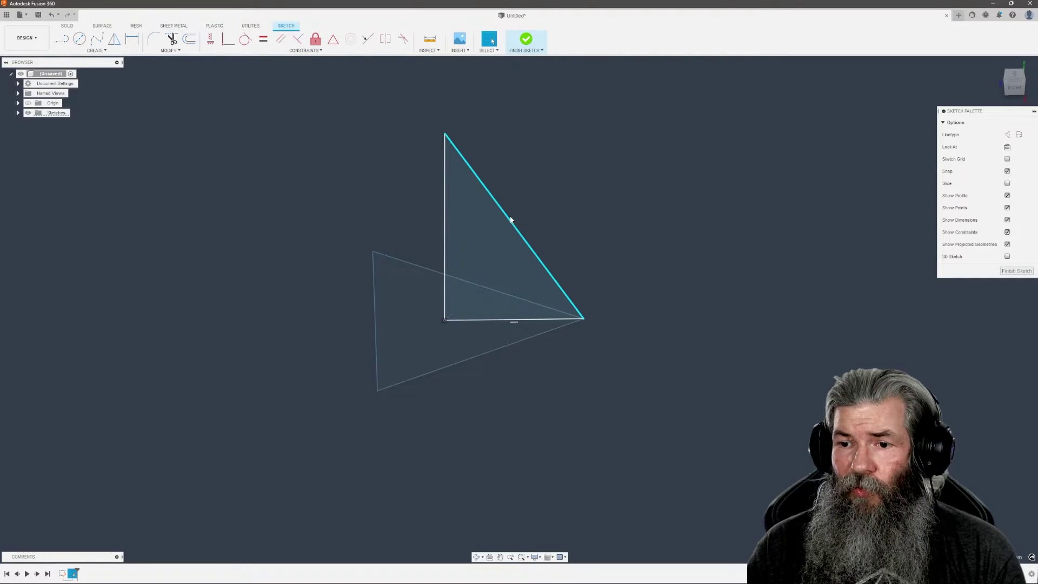
pyautogui.rightClick(509, 220)
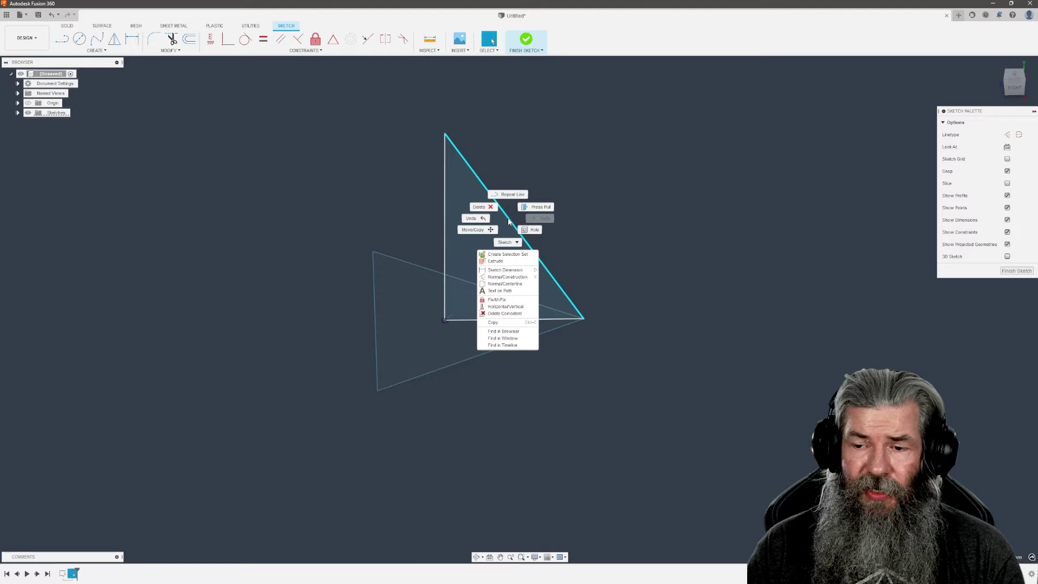
pyautogui.click(505, 269)
pyautogui.click(598, 213)
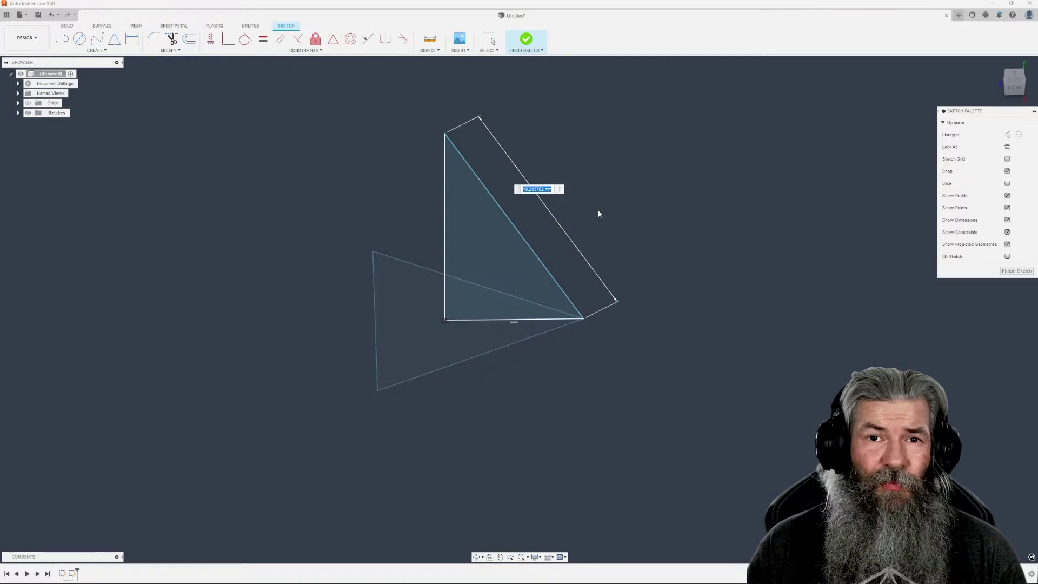
pyautogui.write('17.320508')
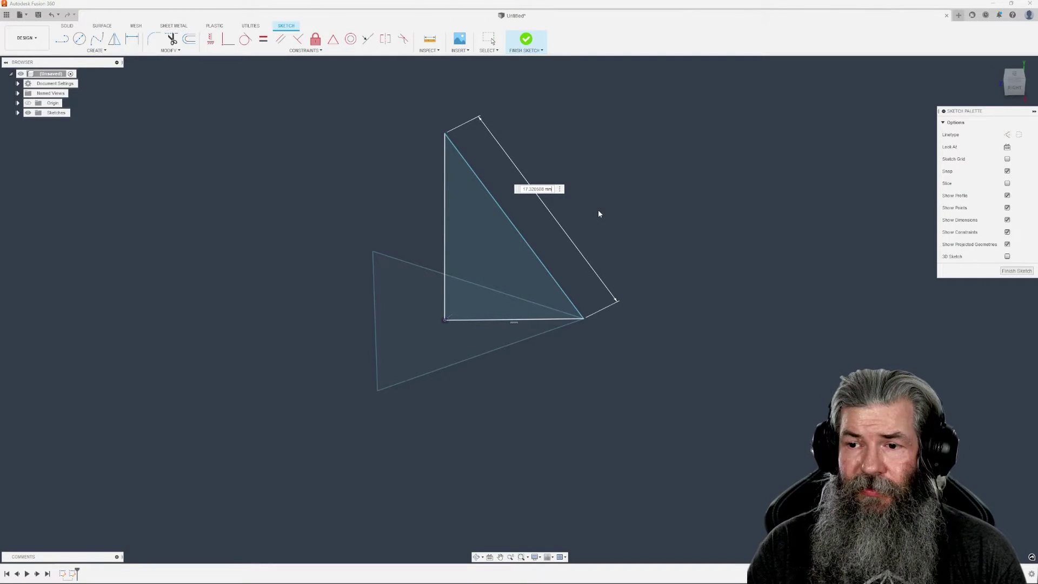
pyautogui.press('Return')
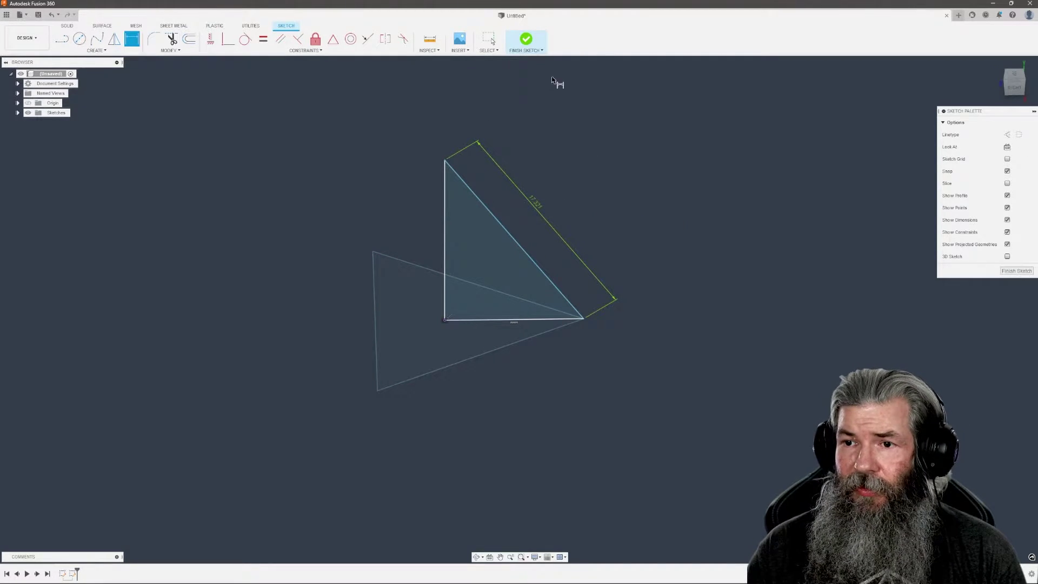
# Finish the second sketch and loft both triangle profiles into a solid tetrahedron
pyautogui.click(526, 39)
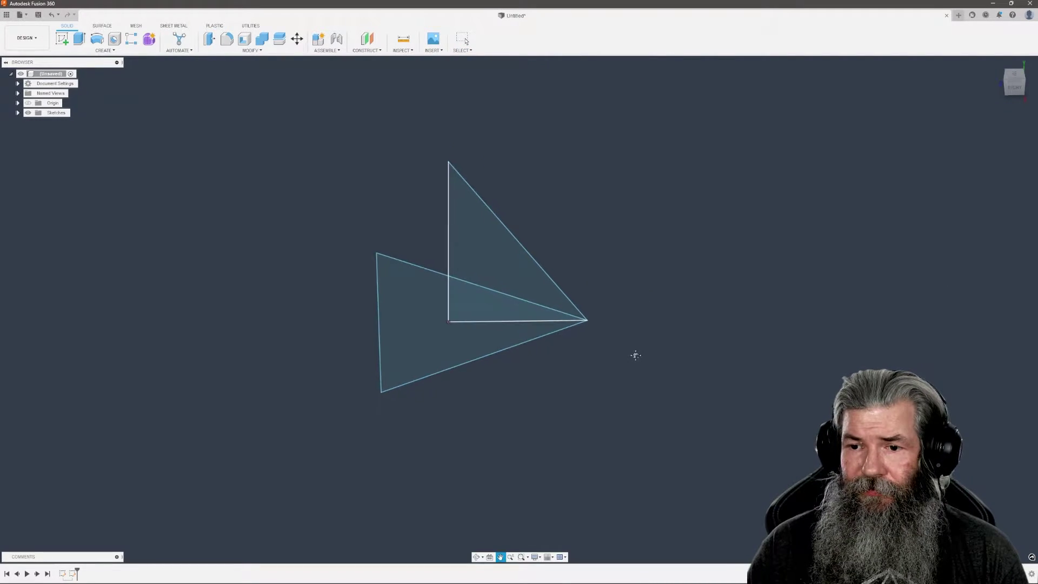
pyautogui.moveTo(630, 351); pyautogui.dragTo(659, 364, button='middle')
pyautogui.click(105, 51)
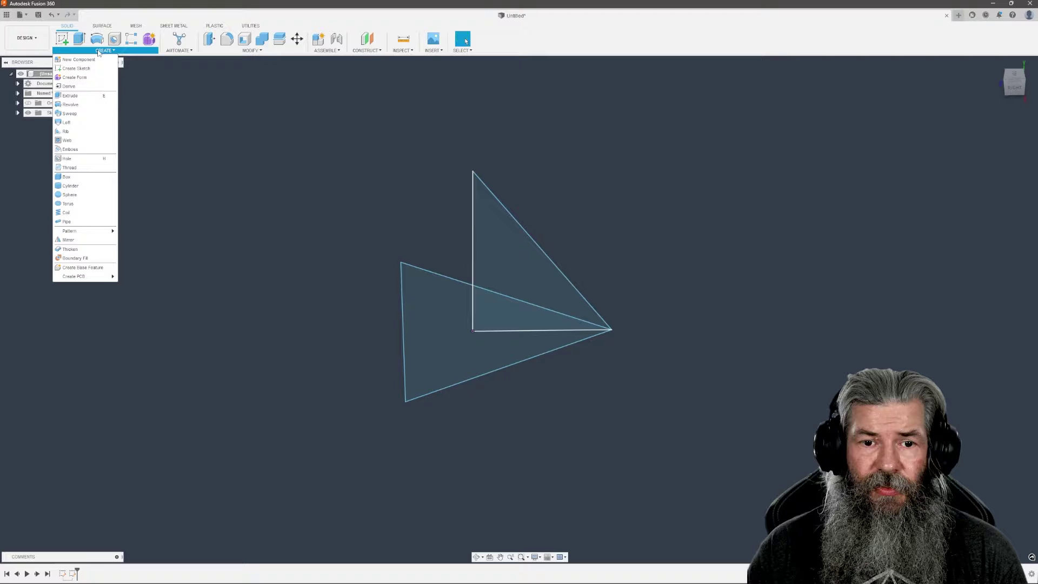
pyautogui.click(66, 123)
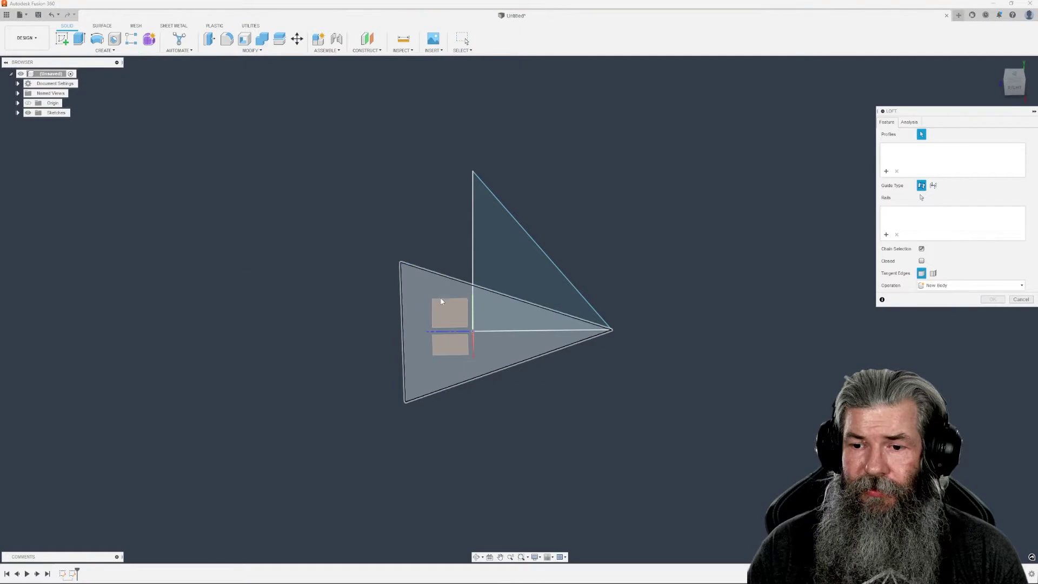
pyautogui.click(420, 307)
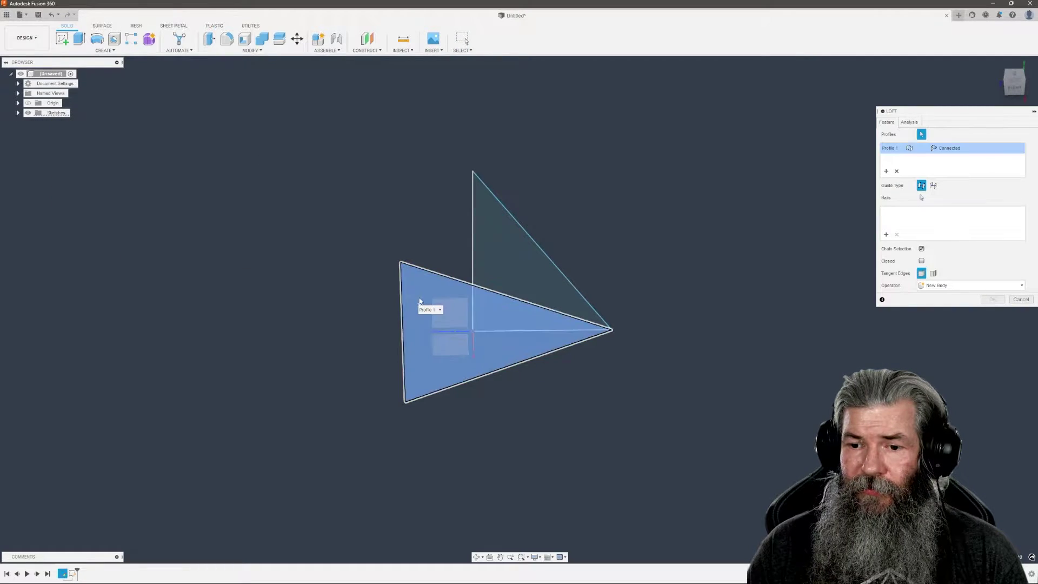
pyautogui.click(474, 174)
pyautogui.click(995, 300)
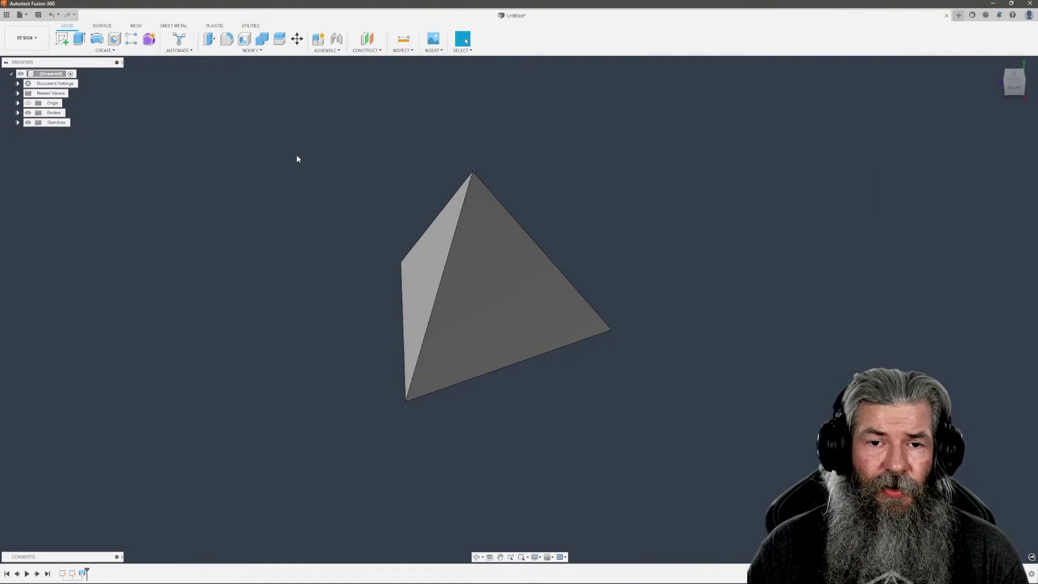
pyautogui.click(403, 39)
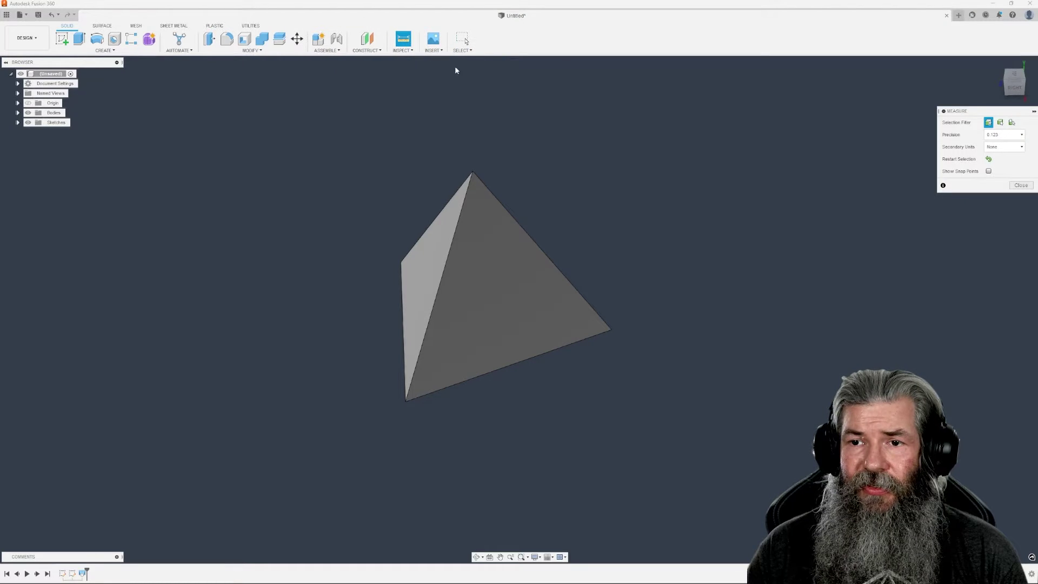
pyautogui.click(508, 211)
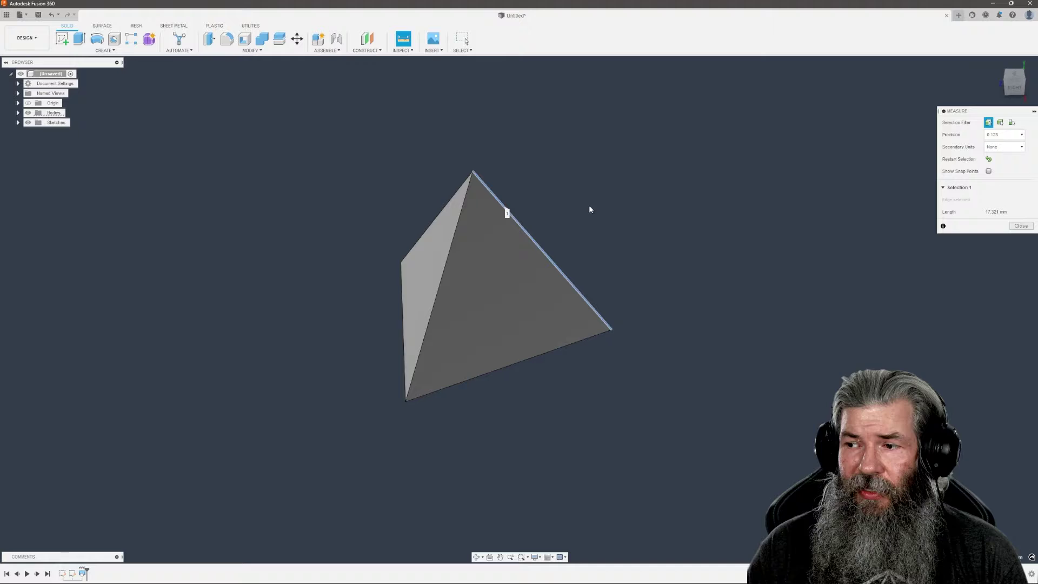
pyautogui.click(560, 350)
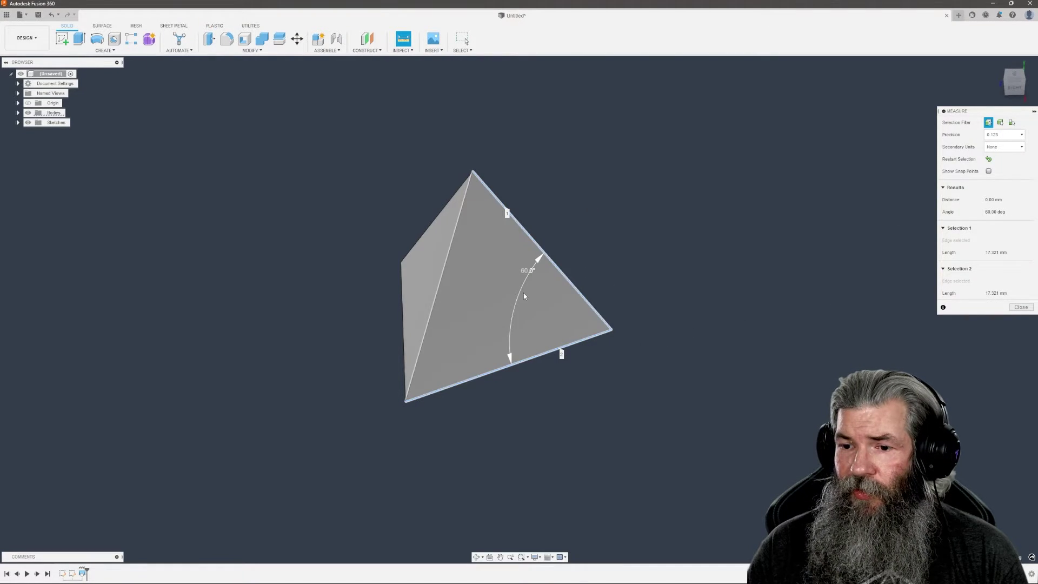
pyautogui.click(438, 307)
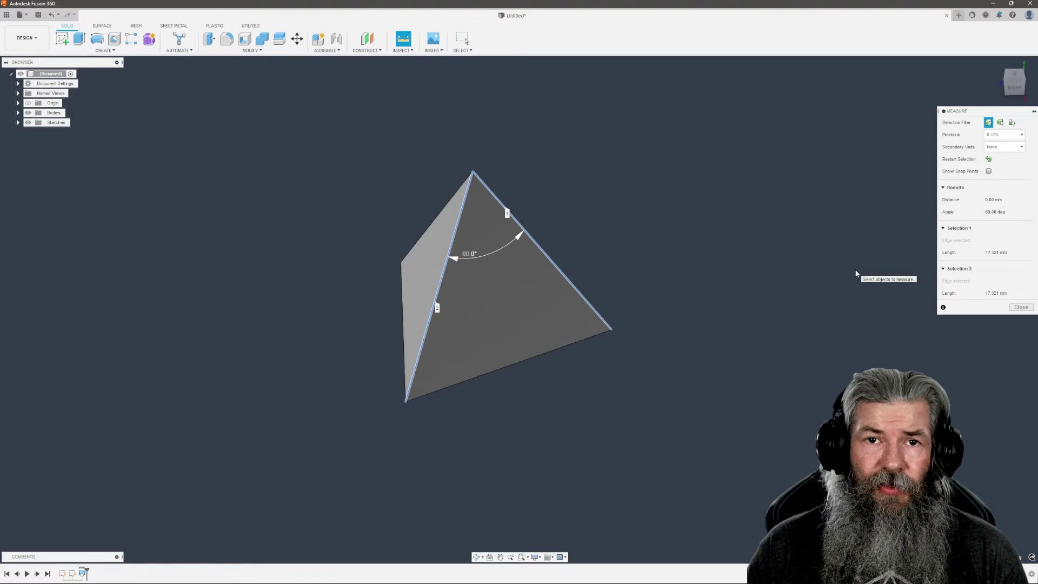
pyautogui.click(1020, 307)
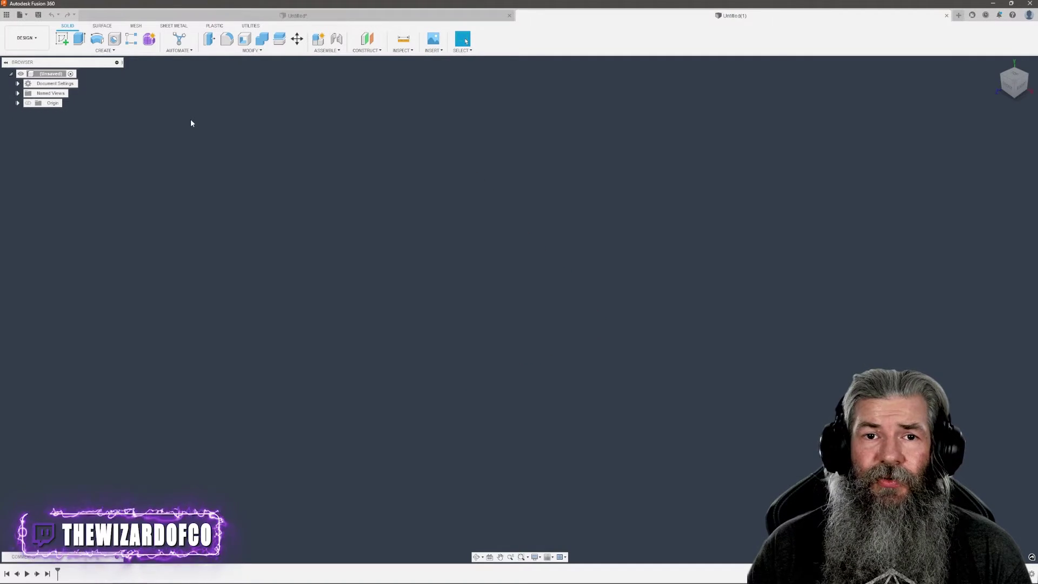
# Draw a 16 mm centre-rectangle square at the top plane's origin and finish the sketch
pyautogui.click(62, 39)
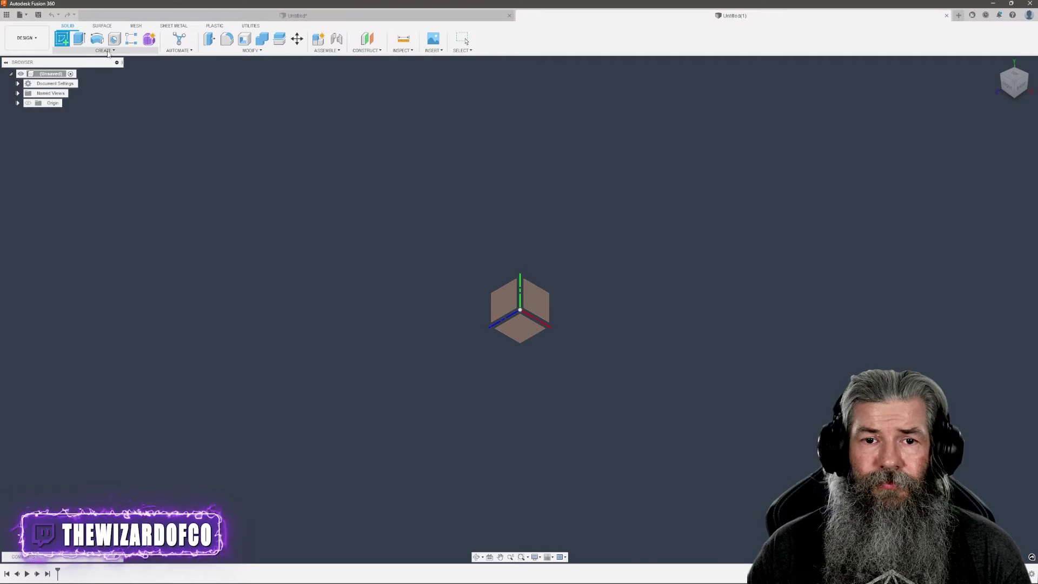
pyautogui.click(517, 331)
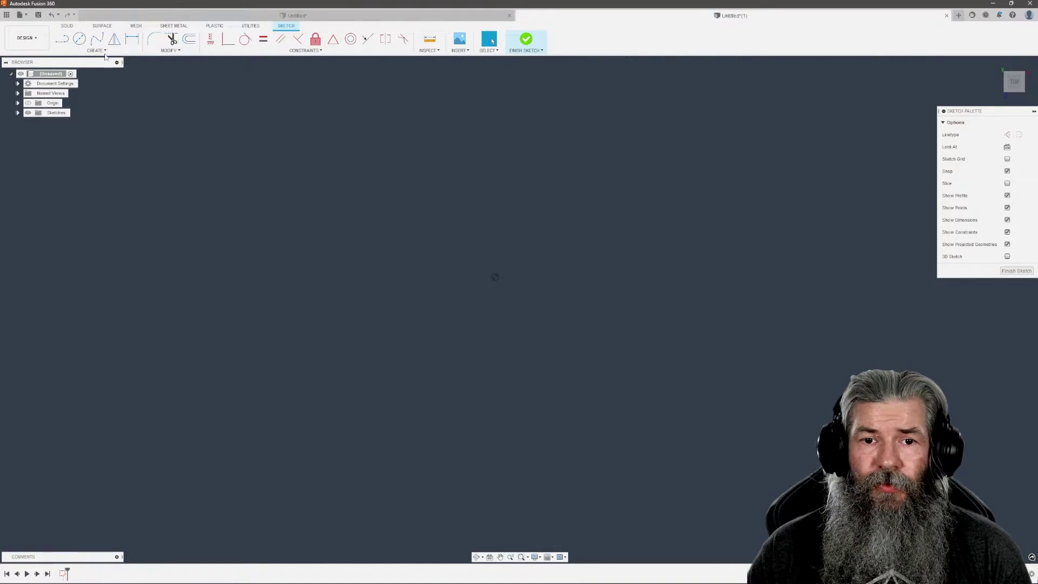
pyautogui.click(95, 50)
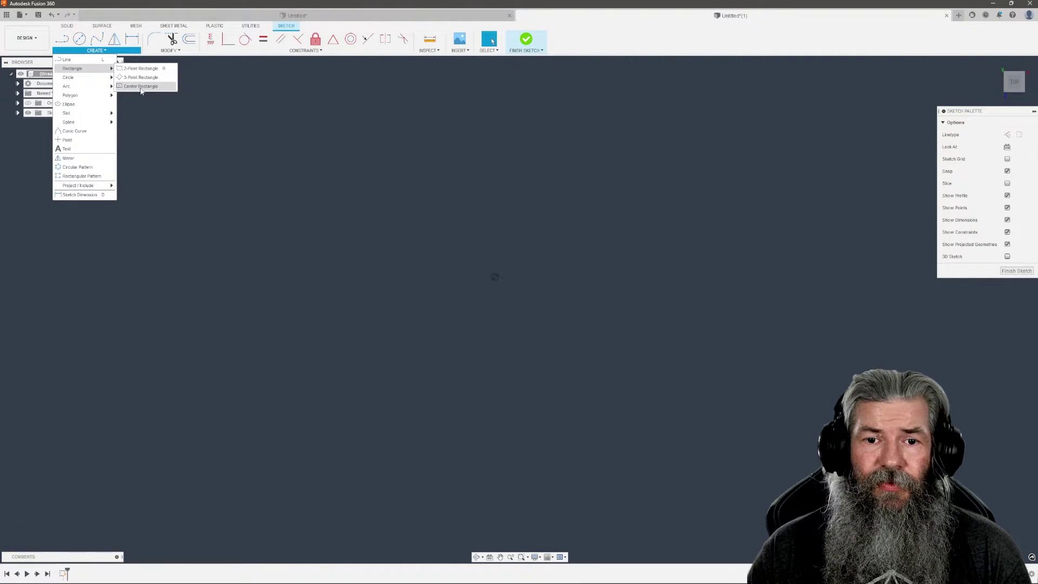
pyautogui.click(146, 72)
pyautogui.click(495, 282)
pyautogui.write('10')
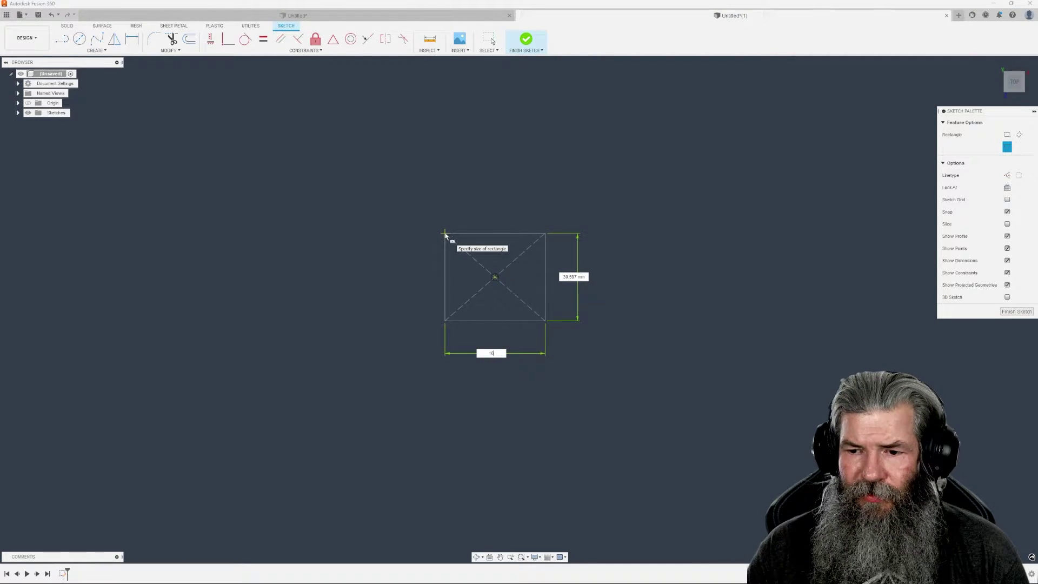
pyautogui.press('Tab')
pyautogui.write('10')
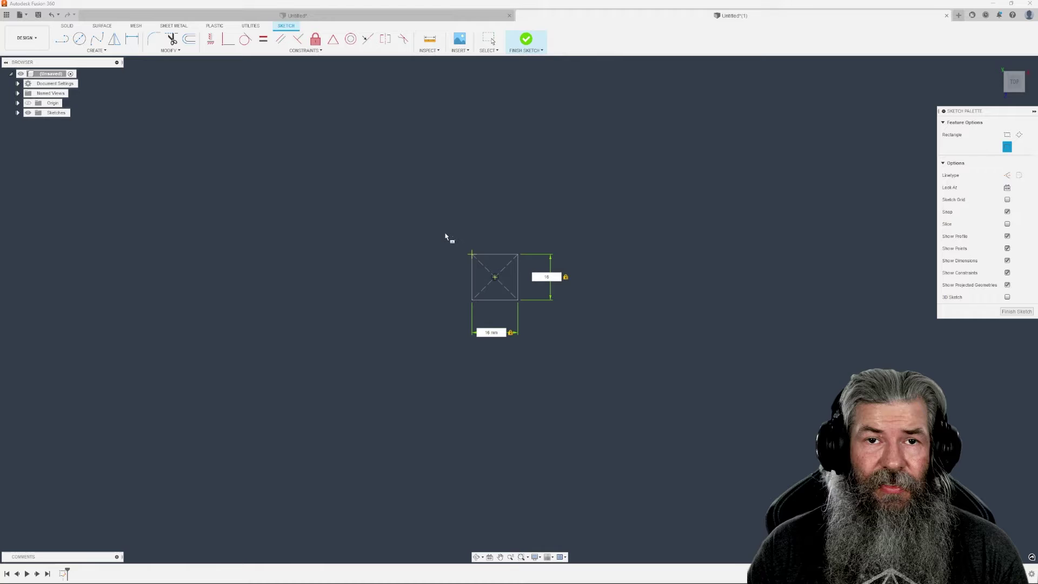
pyautogui.press('Return')
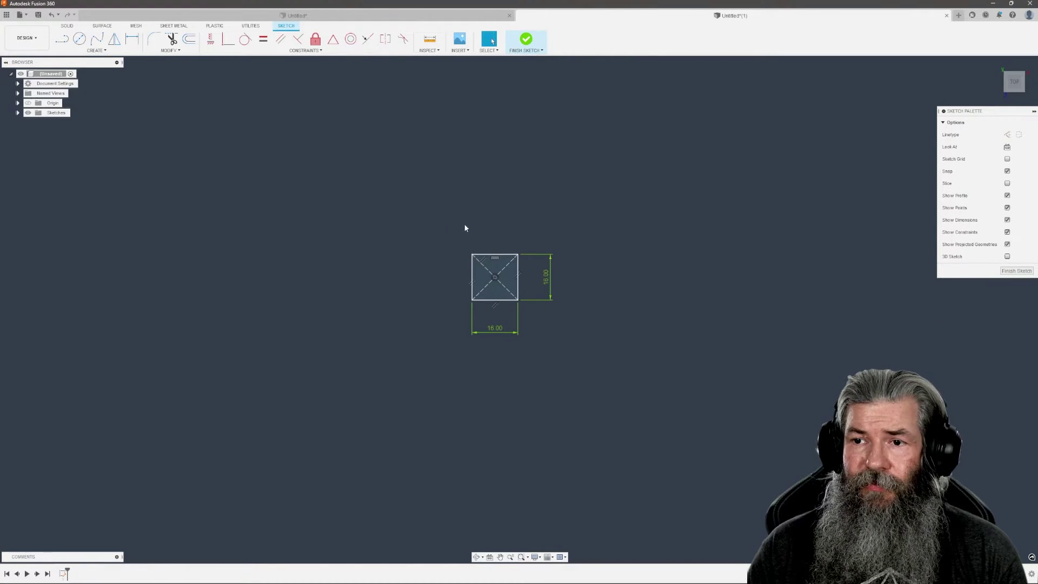
pyautogui.click(526, 39)
pyautogui.scroll(4, 514, 308)
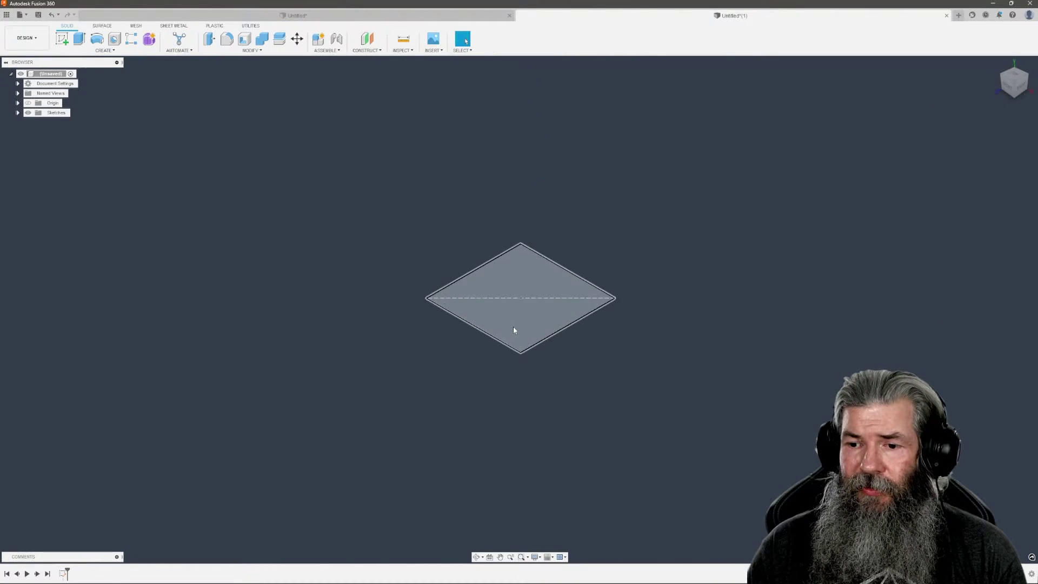
# Extrude the square symmetrically 8 mm each way into a 16 mm cube and orbit around it
pyautogui.click(98, 38)
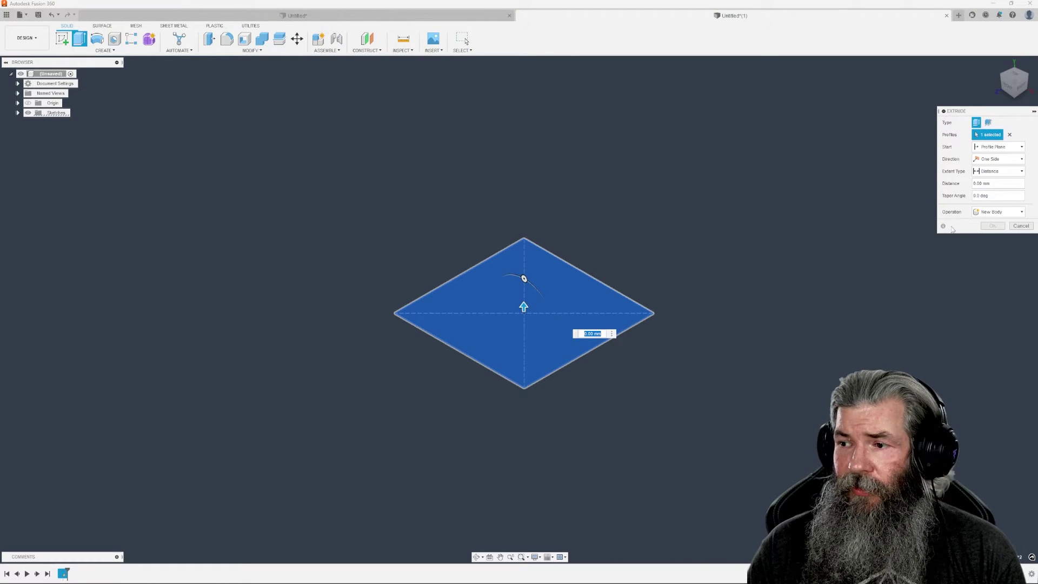
pyautogui.click(998, 159)
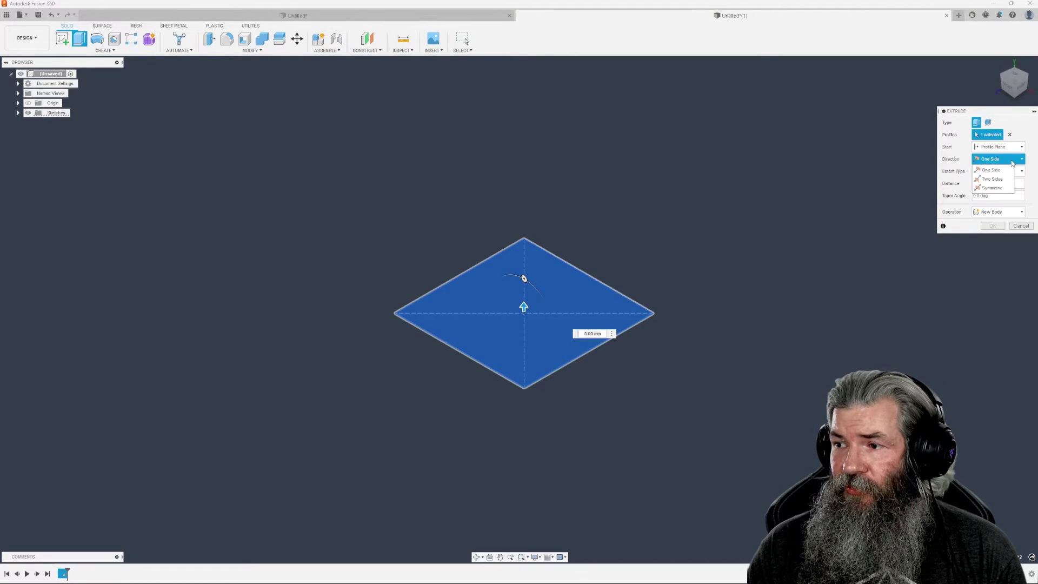
pyautogui.click(992, 189)
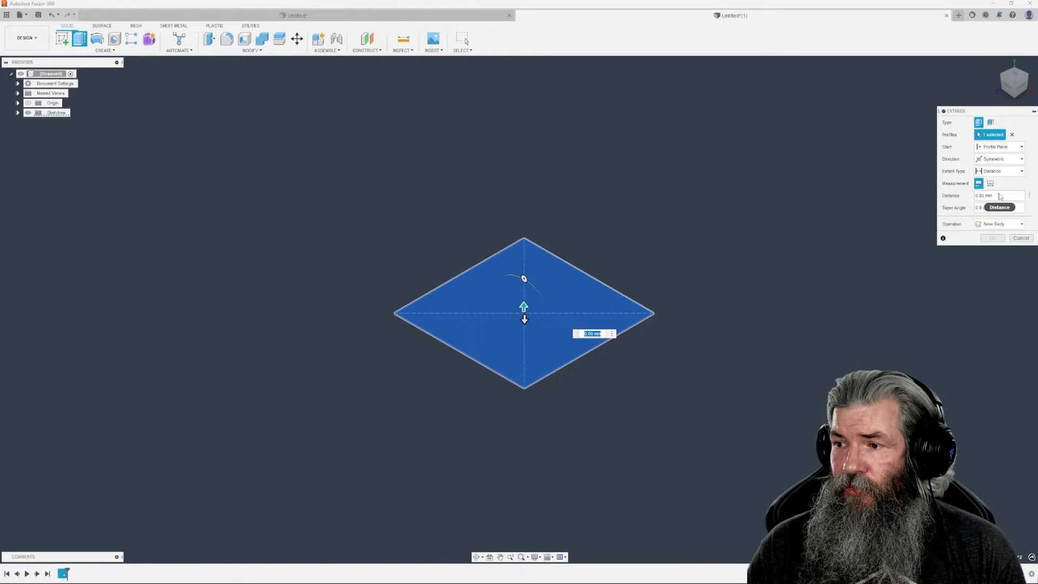
pyautogui.write('8')
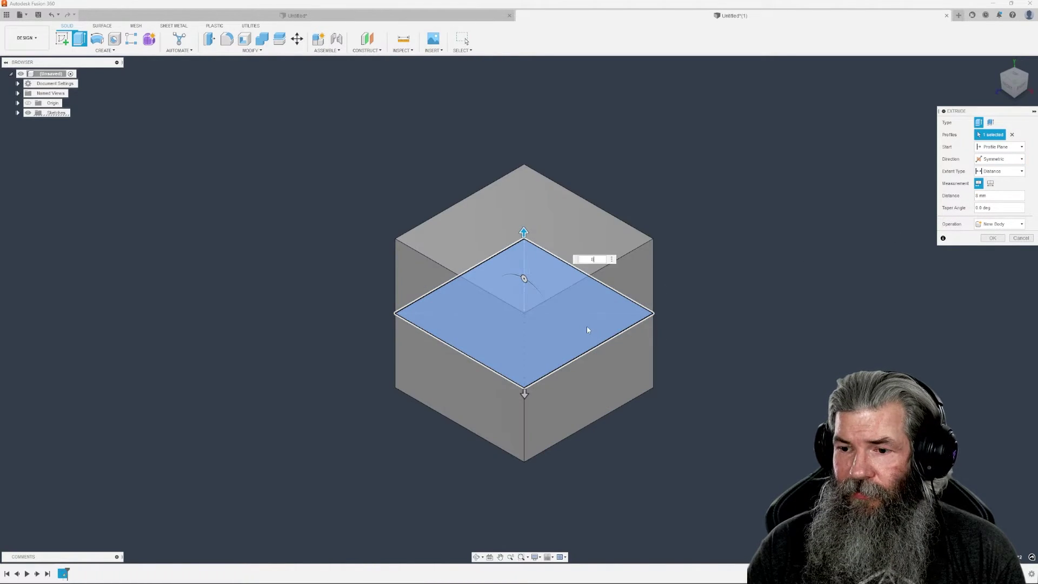
pyautogui.press('Return')
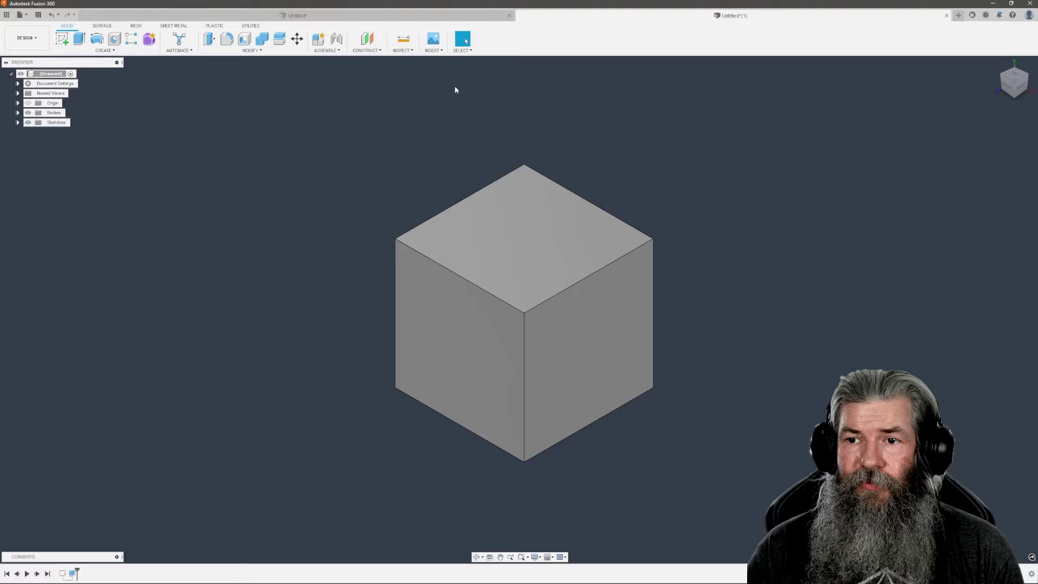
pyautogui.moveTo(440, 276)
pyautogui.keyDown('shift'); pyautogui.mouseDown(button='middle')
pyautogui.moveTo(568, 324)
pyautogui.moveTo(468, 332)
pyautogui.moveTo(530, 329)
pyautogui.mouseUp(button='middle'); pyautogui.keyUp('shift')
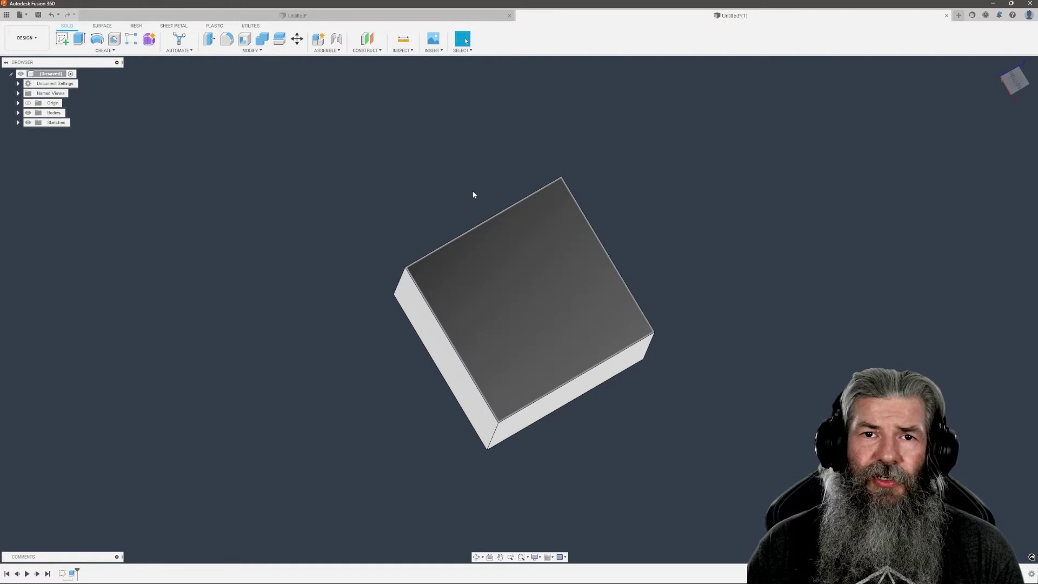
pyautogui.moveTo(473, 195)
pyautogui.keyDown('shift'); pyautogui.mouseDown(button='middle')
pyautogui.moveTo(464, 249)
pyautogui.moveTo(368, 333)
pyautogui.mouseUp(button='middle'); pyautogui.keyUp('shift')
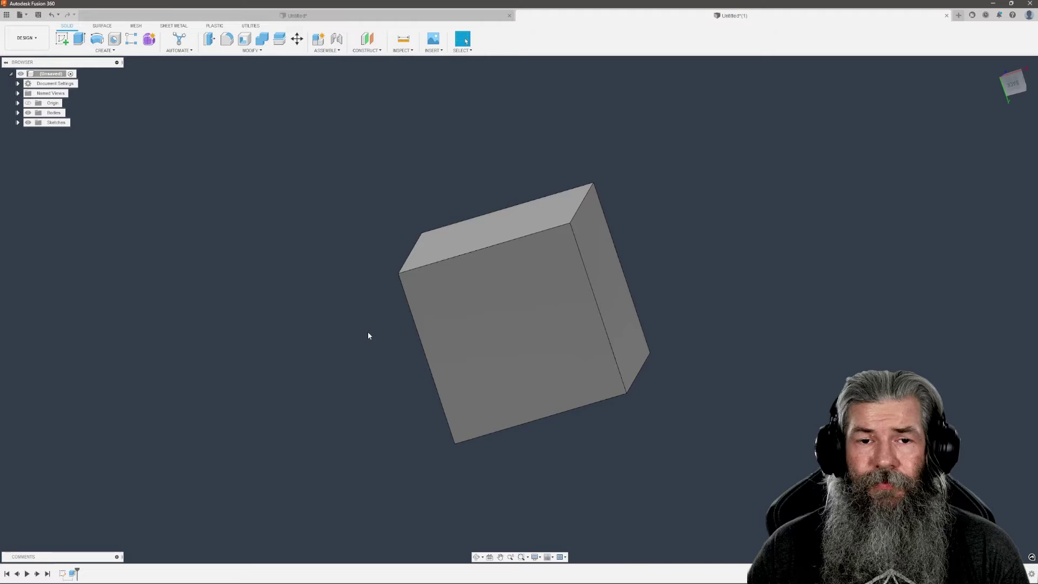
# In a new design, sketch a centre-rectangle square at the horizontal plane's origin and finish it
pyautogui.hotkey('ctrl', 'n')
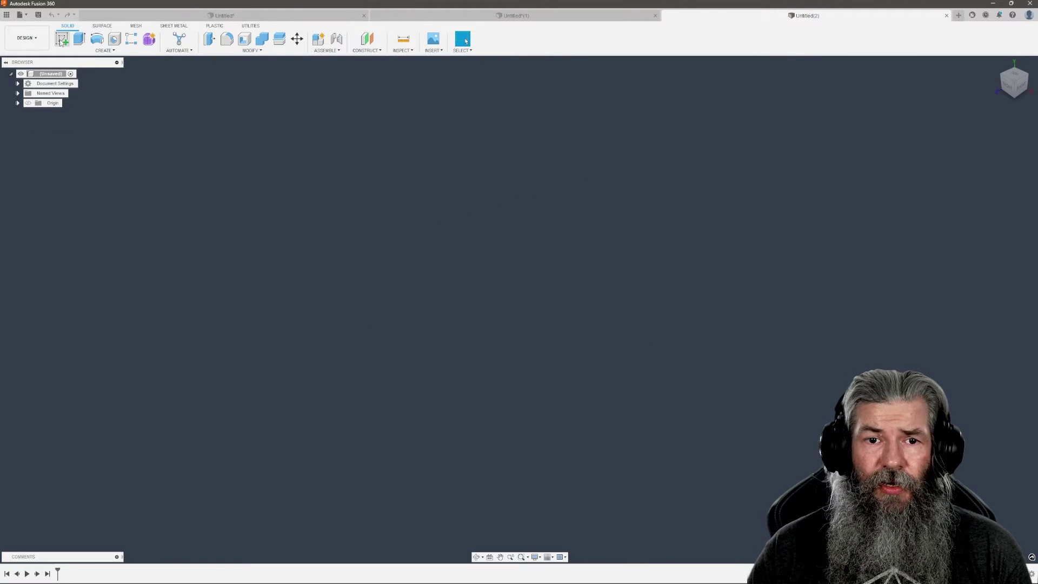
pyautogui.click(63, 40)
pyautogui.click(524, 329)
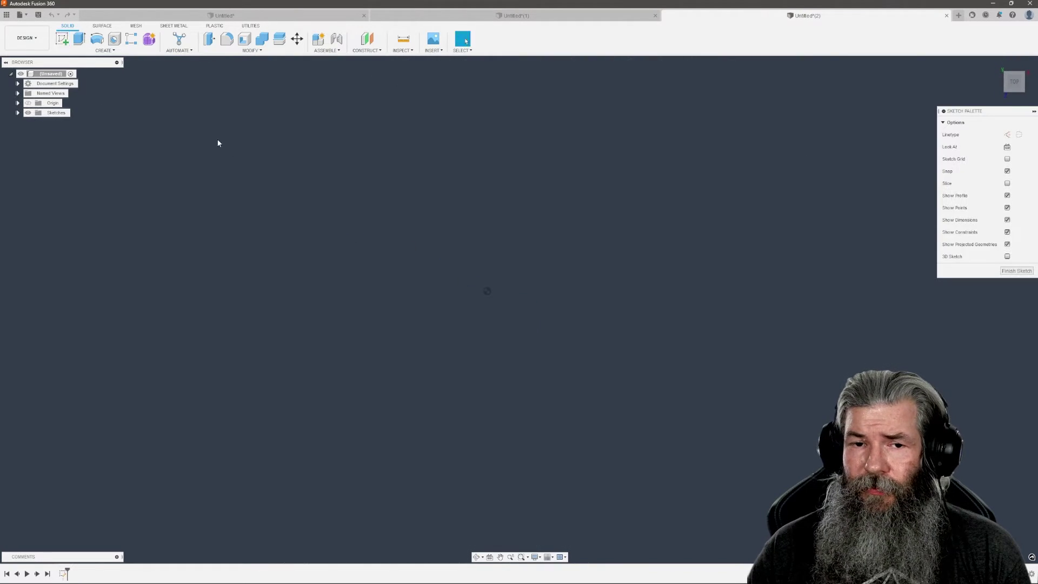
pyautogui.click(97, 50)
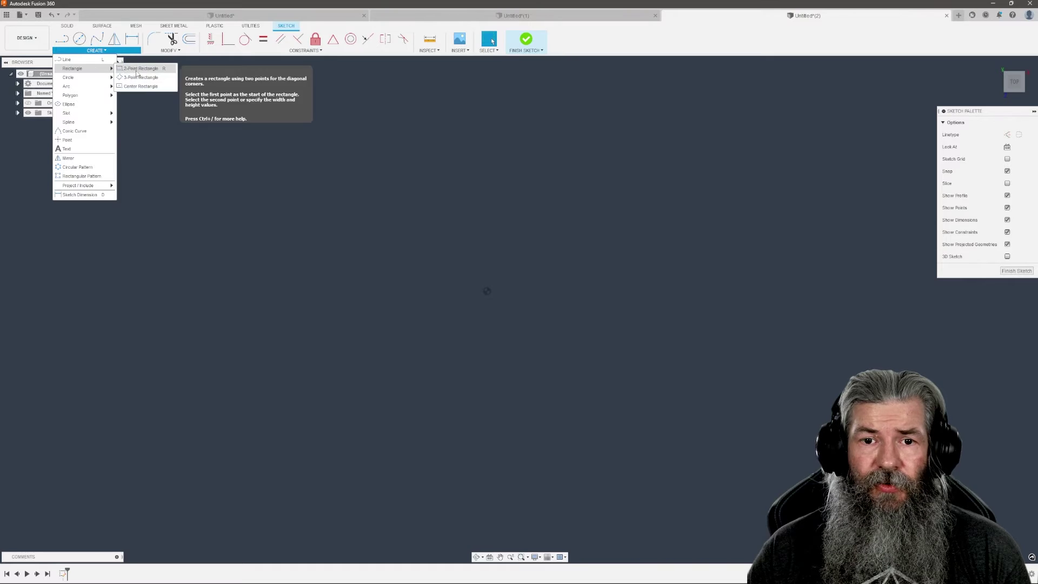
pyautogui.click(146, 69)
pyautogui.click(486, 293)
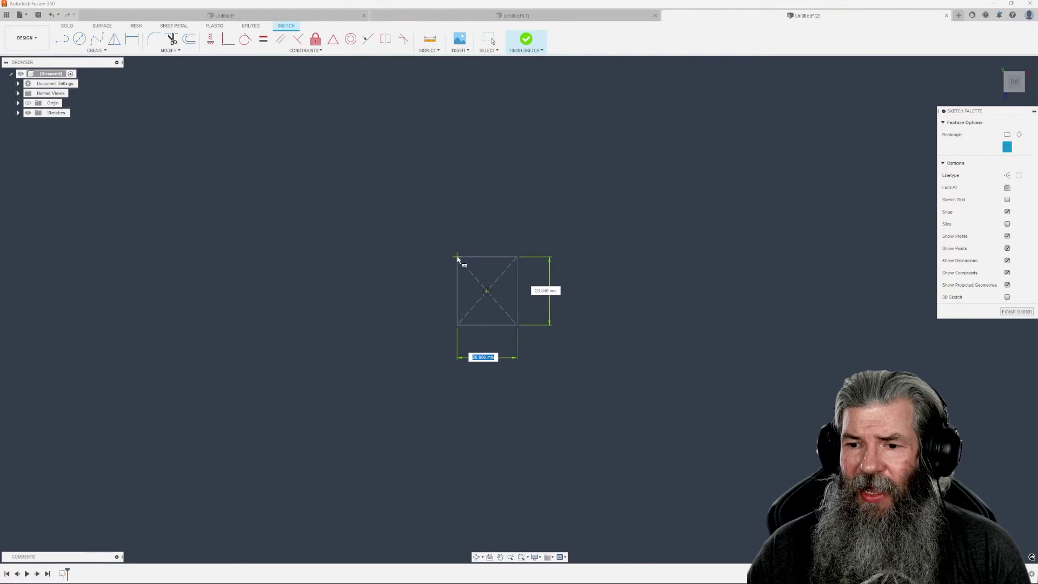
pyautogui.write('10')
pyautogui.press('Tab')
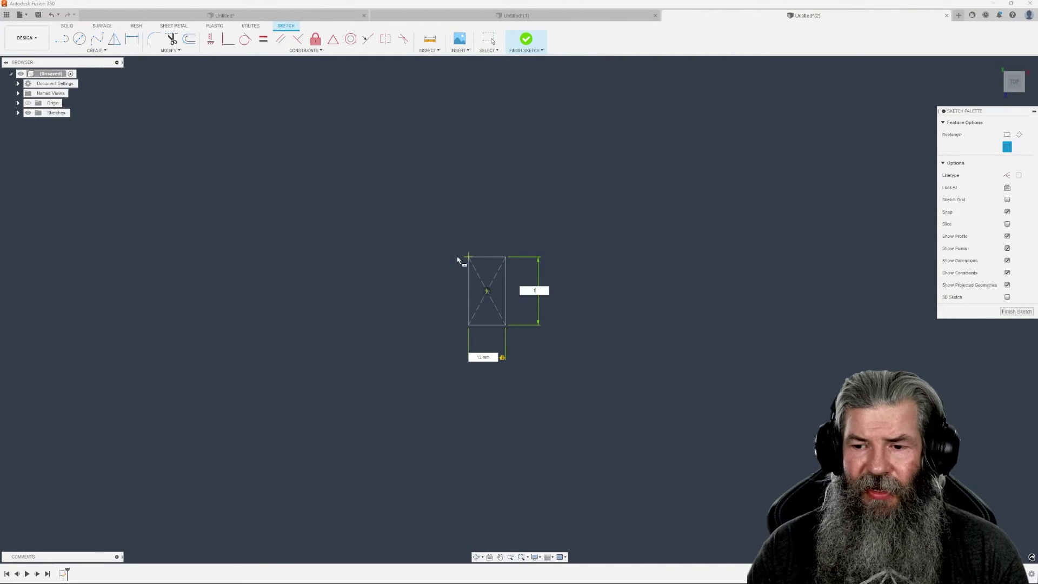
pyautogui.write('10')
pyautogui.press('Return')
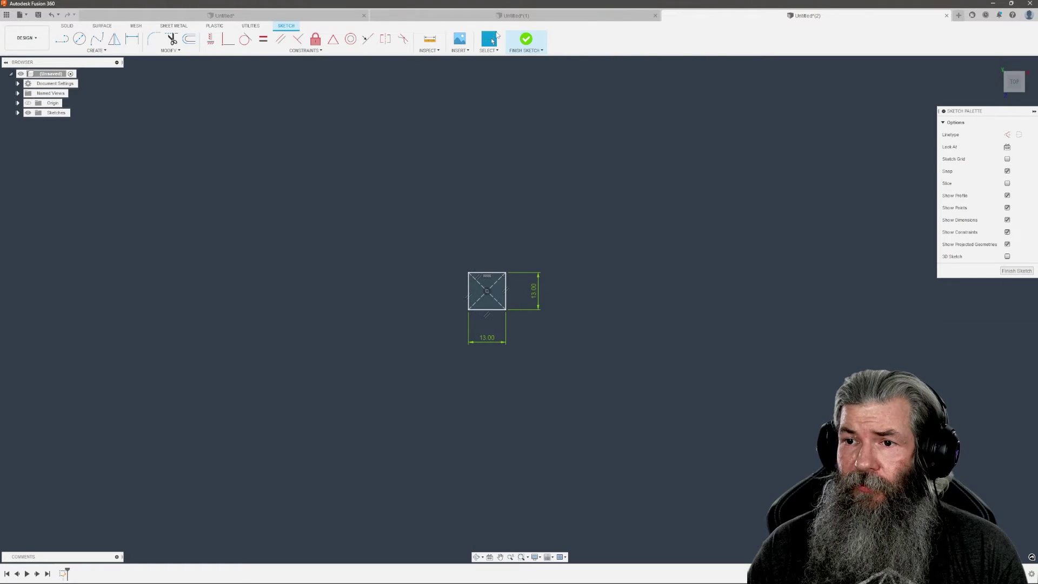
pyautogui.click(525, 40)
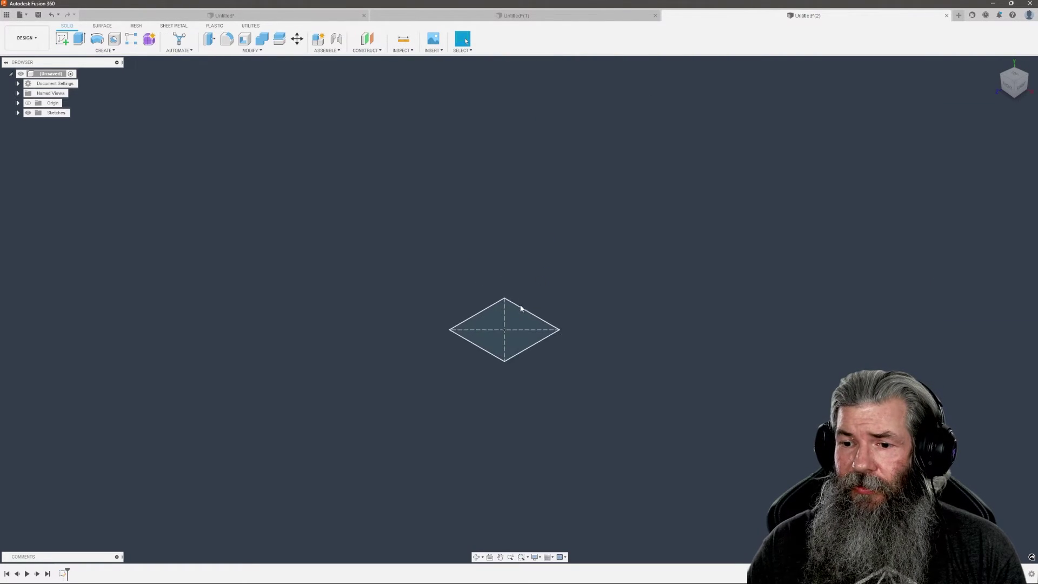
# On a vertical plane, draw one line up and one down from the origin, then finish
pyautogui.click(62, 38)
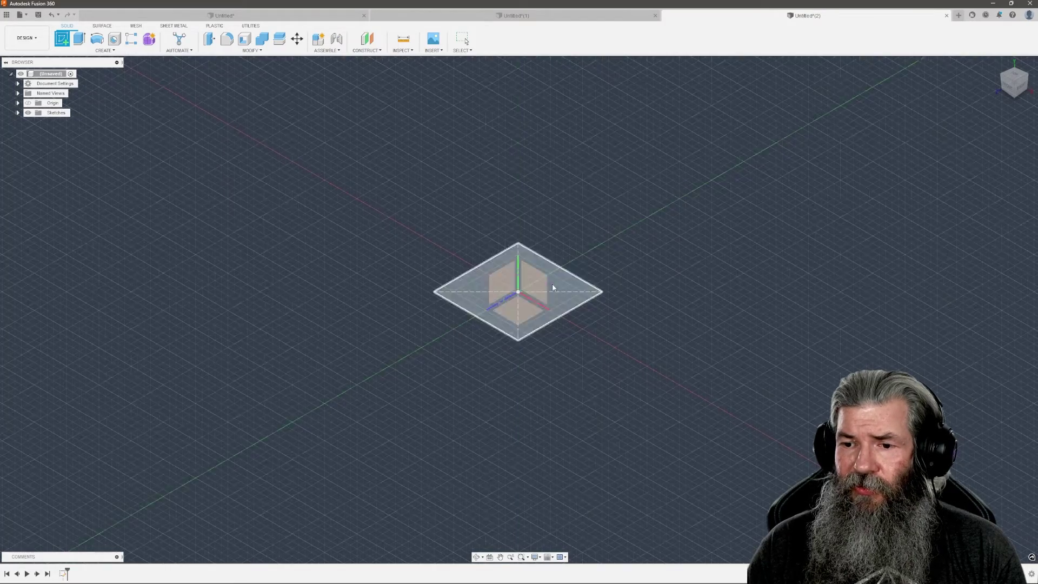
pyautogui.click(494, 285)
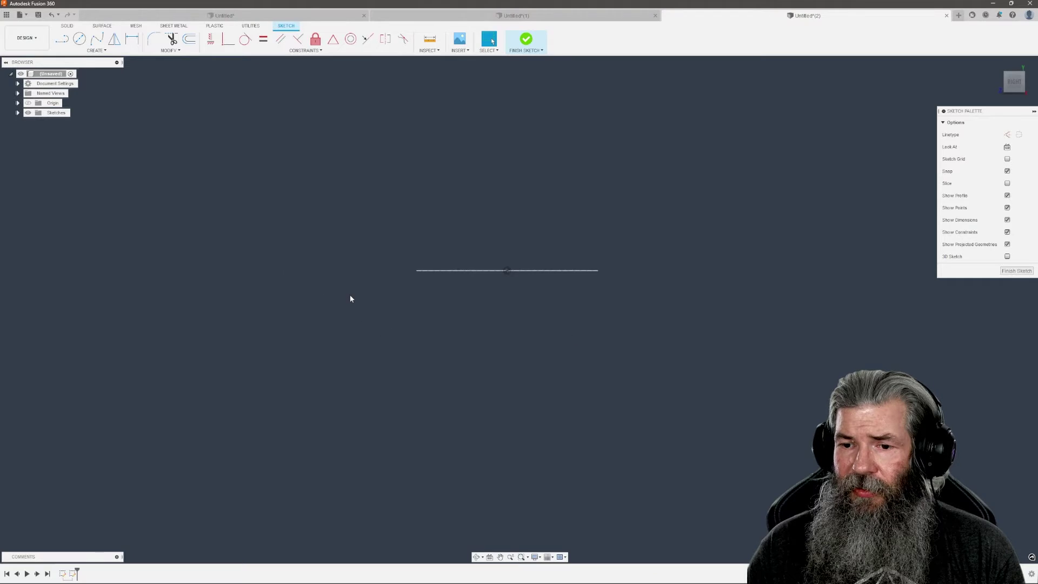
pyautogui.click(61, 38)
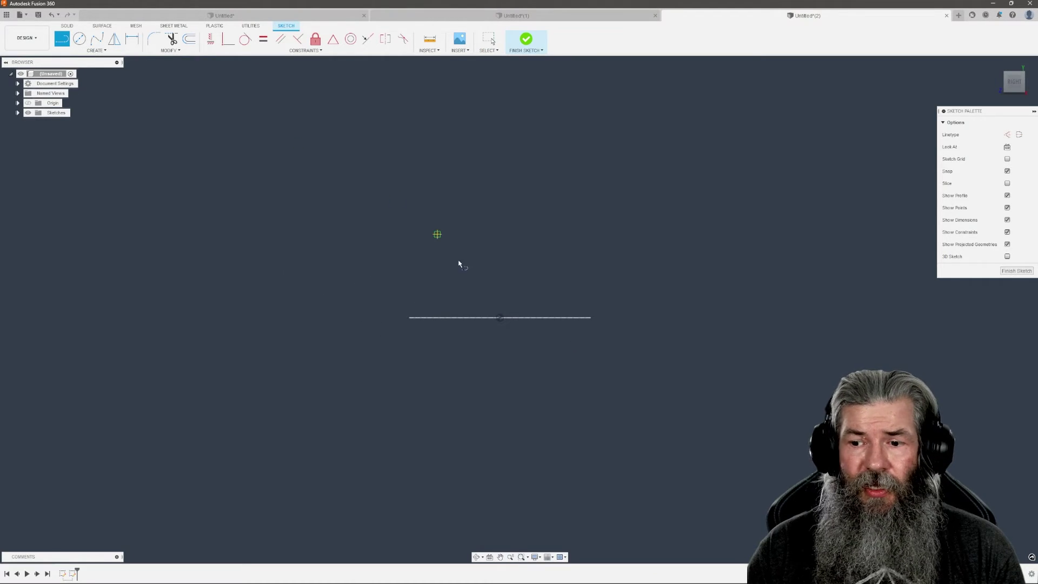
pyautogui.click(500, 319)
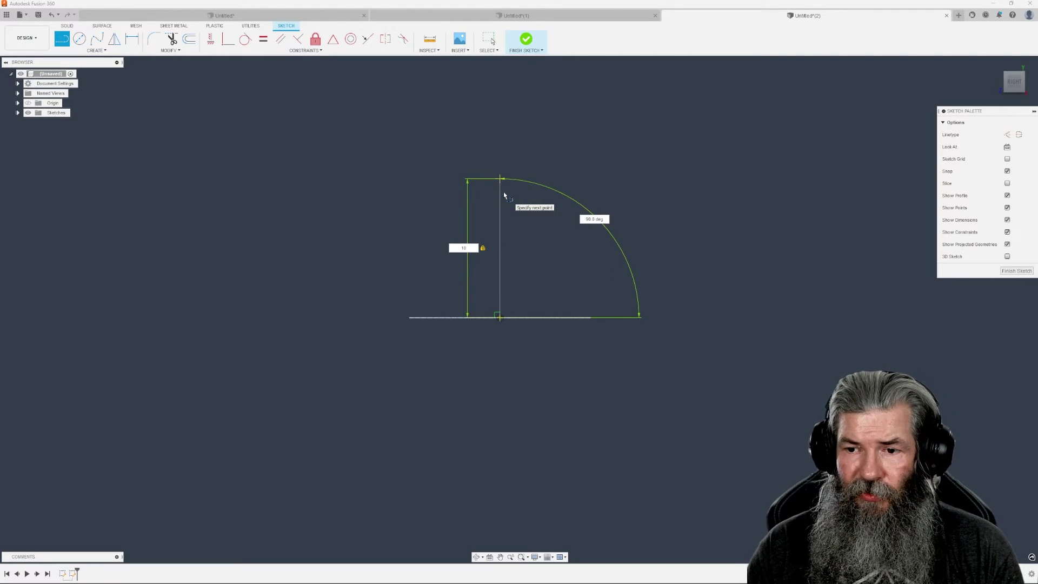
pyautogui.click(503, 192)
pyautogui.click(63, 40)
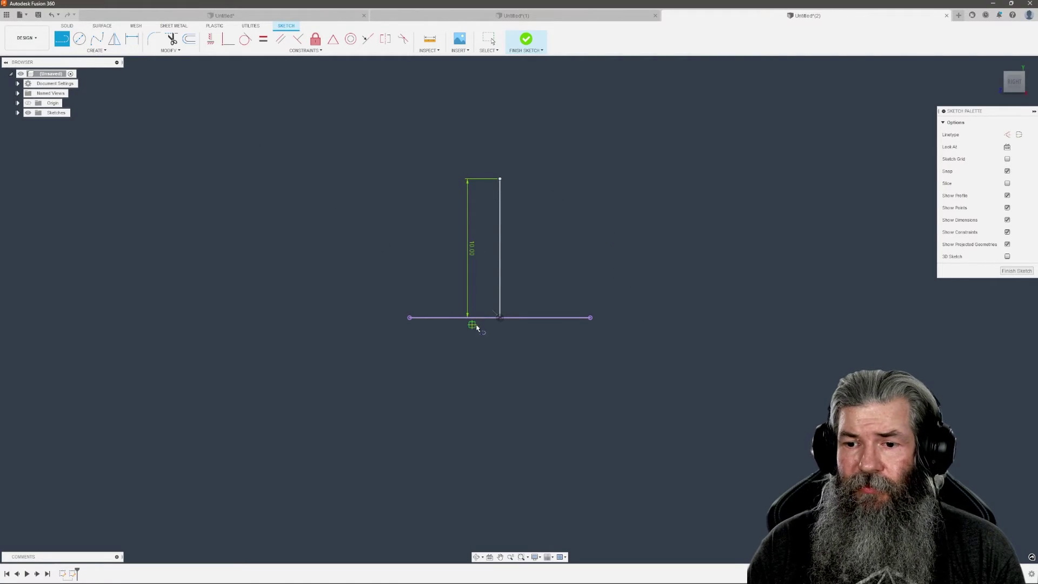
pyautogui.click(500, 319)
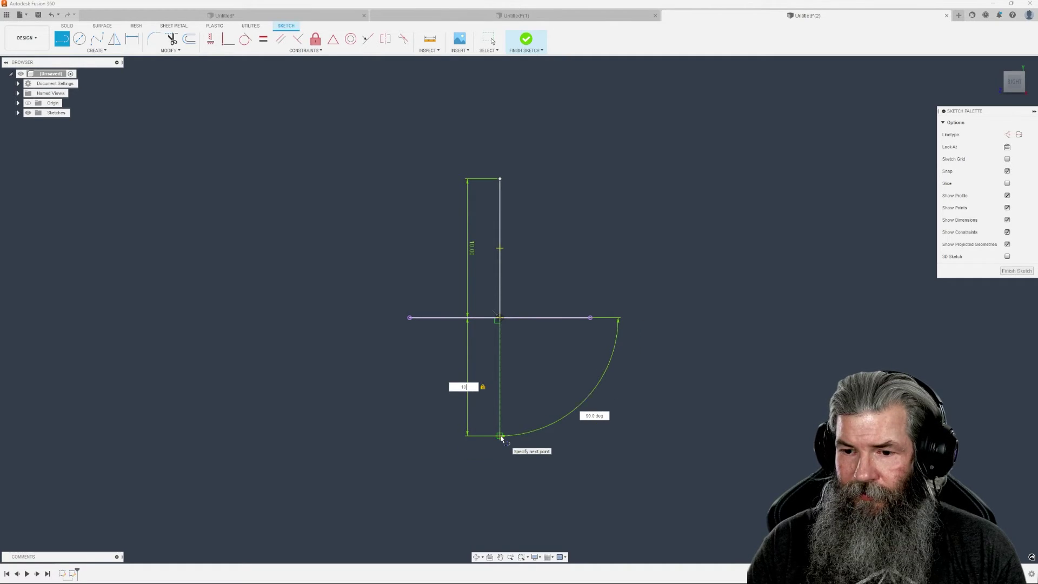
pyautogui.click(501, 439)
pyautogui.click(490, 40)
pyautogui.click(526, 40)
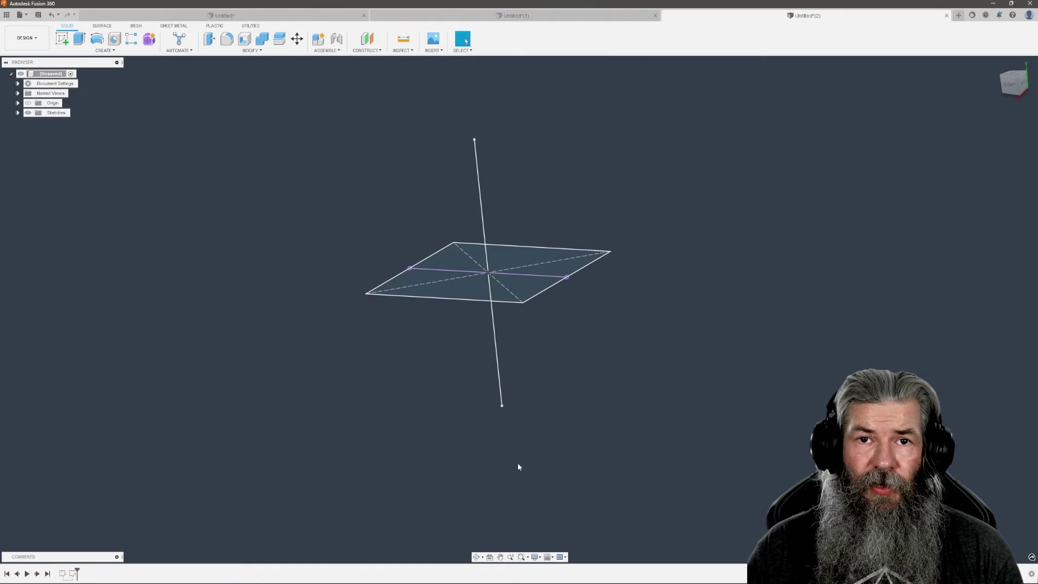
# Loft the square profile up to the vertical line's top endpoint
pyautogui.moveTo(486, 438); pyautogui.dragTo(493, 446, button='middle')
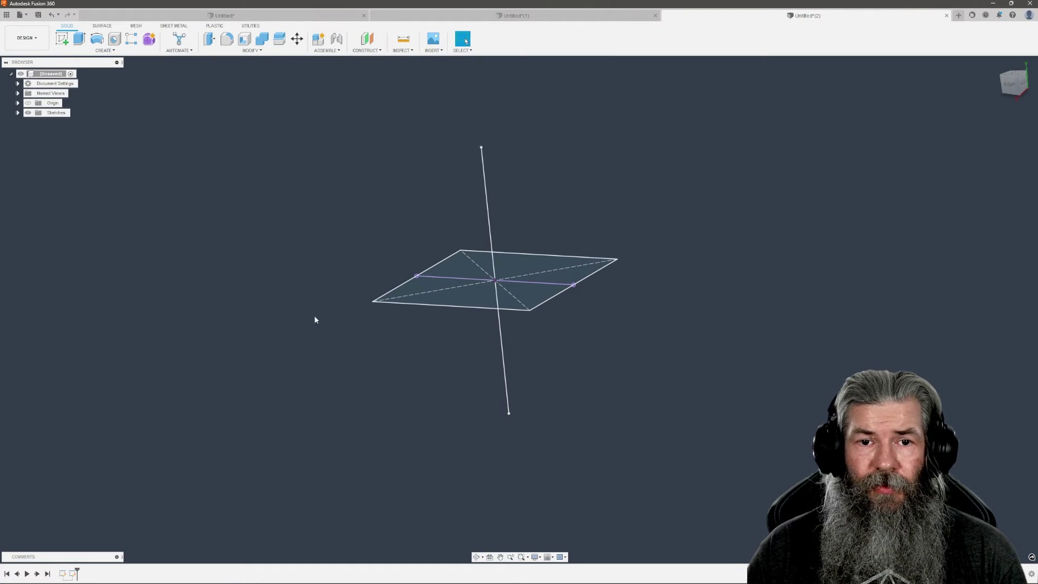
pyautogui.click(106, 51)
pyautogui.click(78, 123)
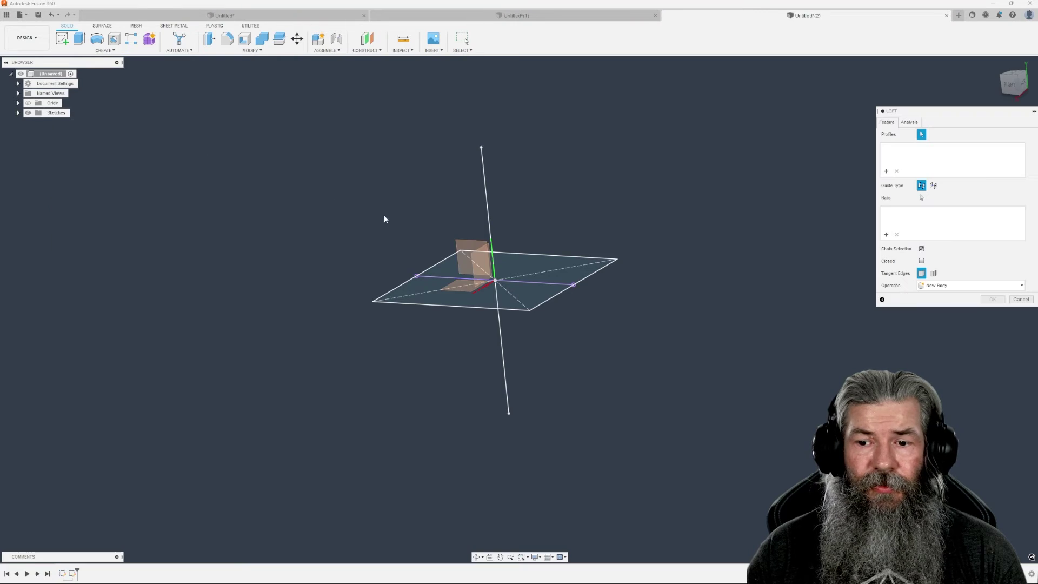
pyautogui.click(425, 296)
pyautogui.click(482, 150)
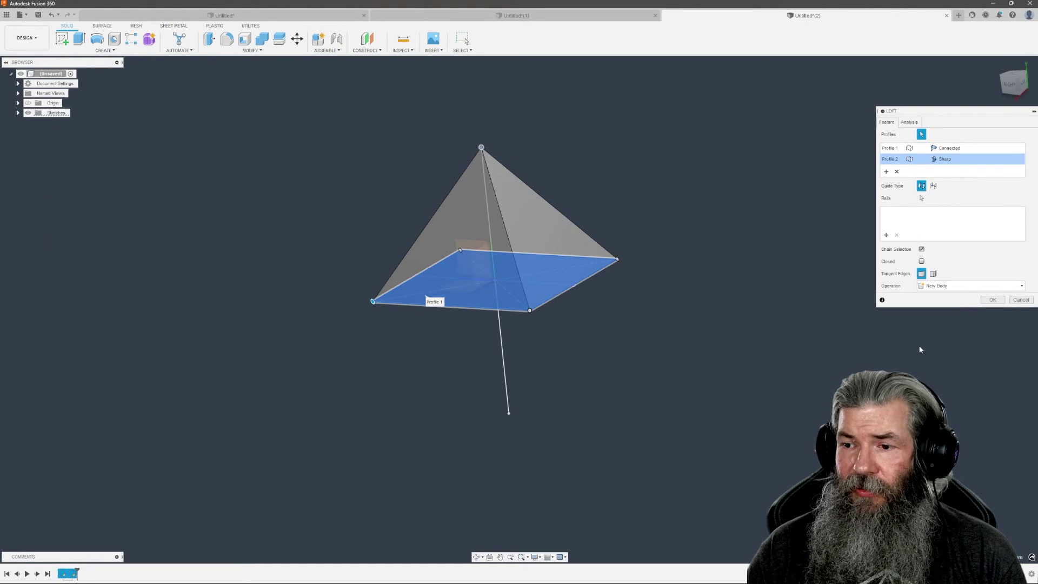
pyautogui.click(995, 301)
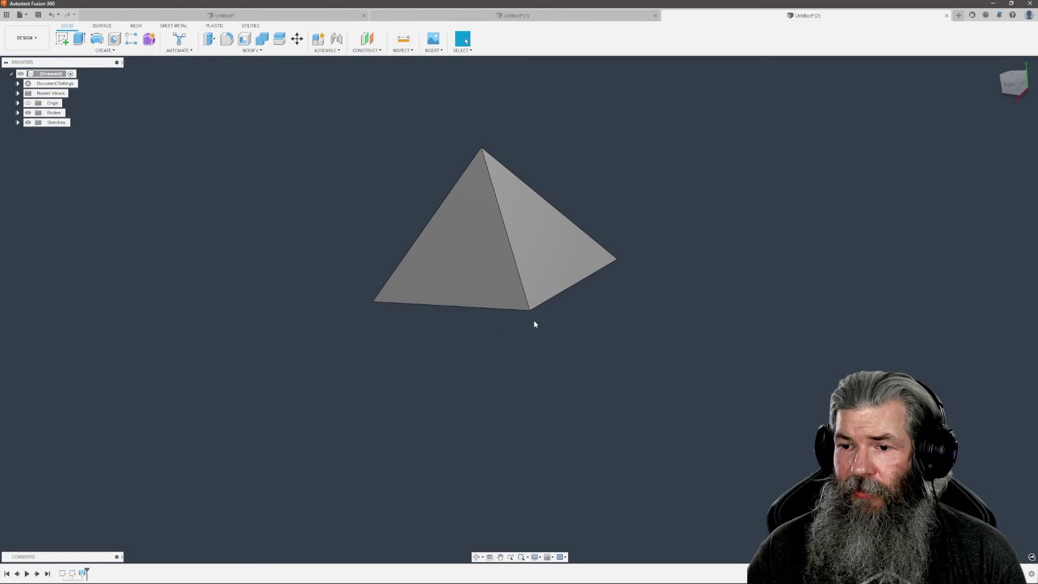
# Re-show the line sketch and loft the pyramid base down to the bottom line endpoint
pyautogui.click(18, 122)
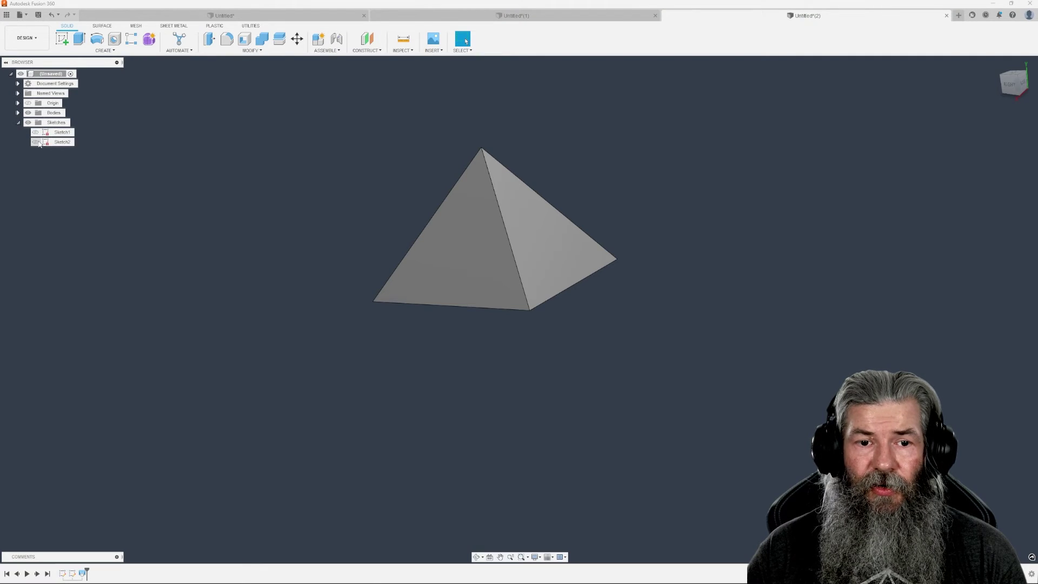
pyautogui.click(36, 141)
pyautogui.keyDown('shift'); pyautogui.moveTo(406, 325); pyautogui.dragTo(395, 344, button='middle'); pyautogui.keyUp('shift')
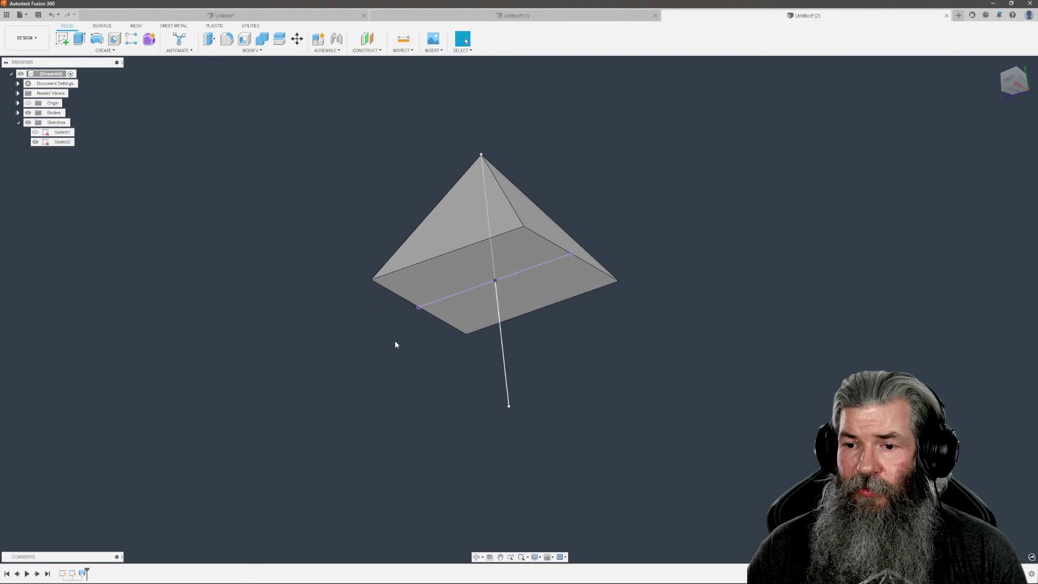
pyautogui.click(104, 50)
pyautogui.click(86, 124)
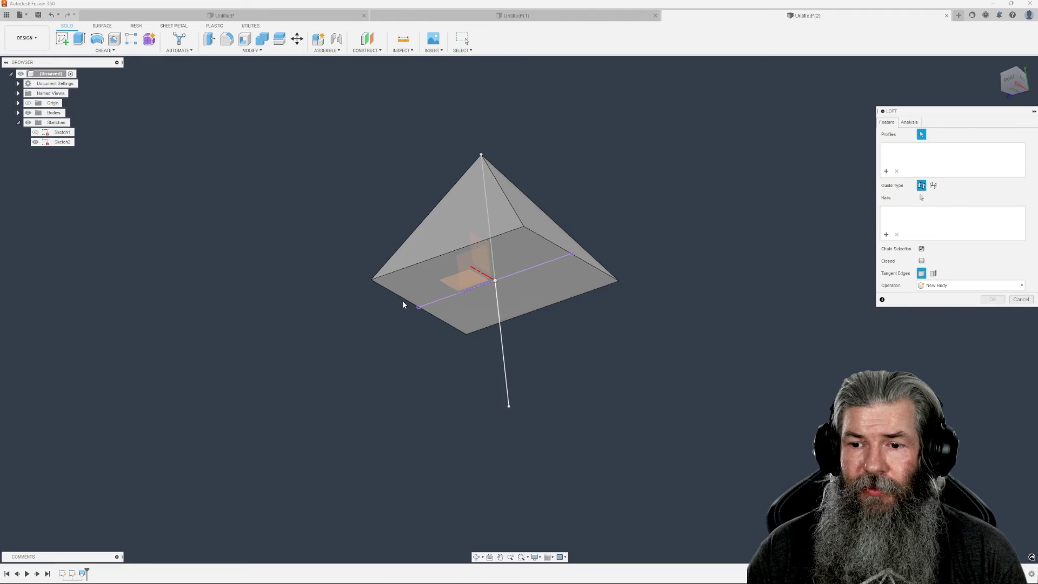
pyautogui.click(411, 283)
pyautogui.click(509, 407)
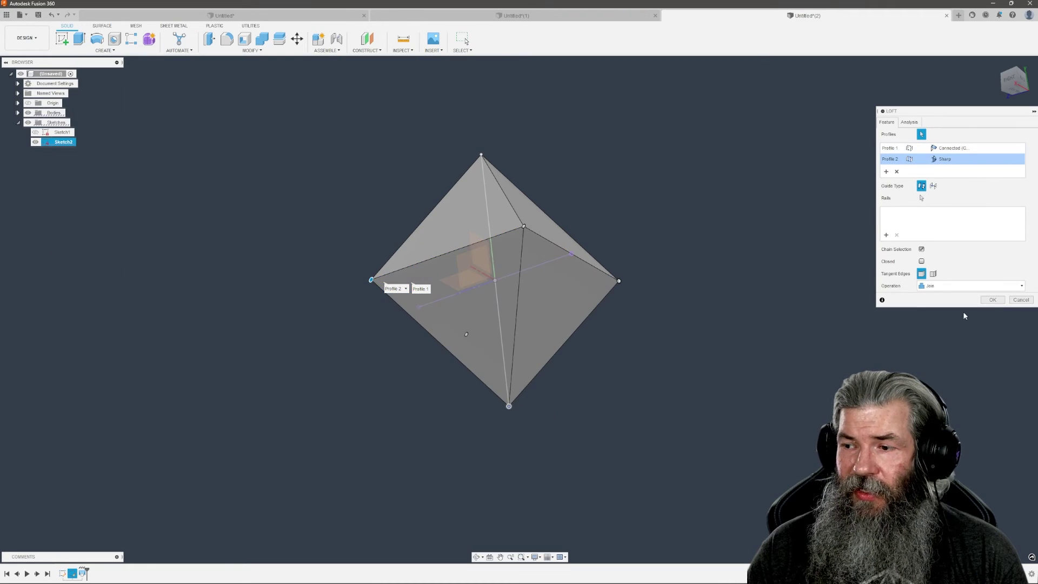
pyautogui.click(994, 300)
pyautogui.keyDown('shift'); pyautogui.moveTo(760, 296); pyautogui.dragTo(666, 328); pyautogui.keyUp('shift')
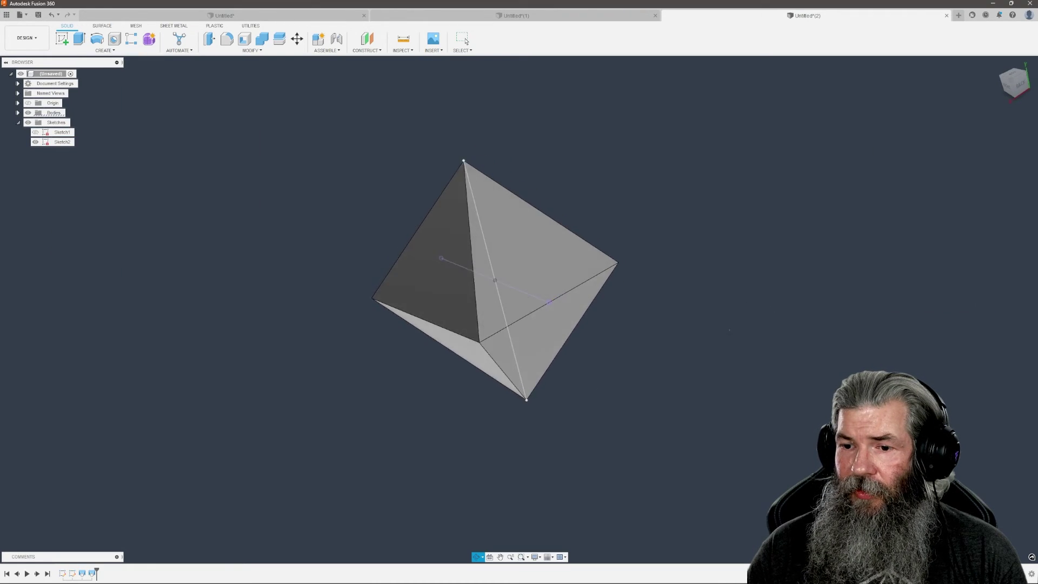
pyautogui.keyDown('shift'); pyautogui.moveTo(665, 329); pyautogui.dragTo(568, 341, button='middle'); pyautogui.keyUp('shift')
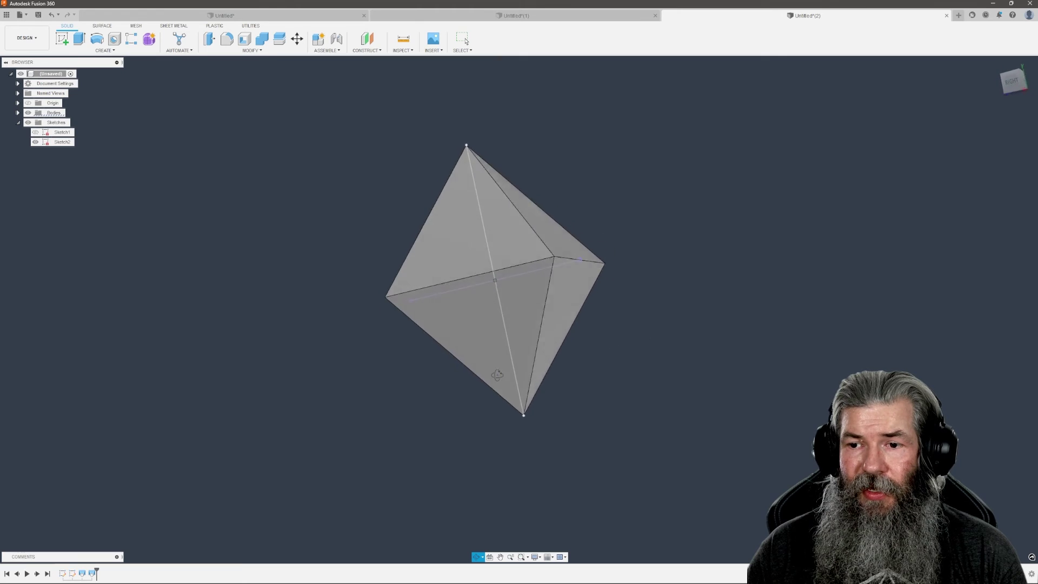
pyautogui.keyDown('shift'); pyautogui.moveTo(455, 382); pyautogui.dragTo(392, 398, button='middle'); pyautogui.keyUp('shift')
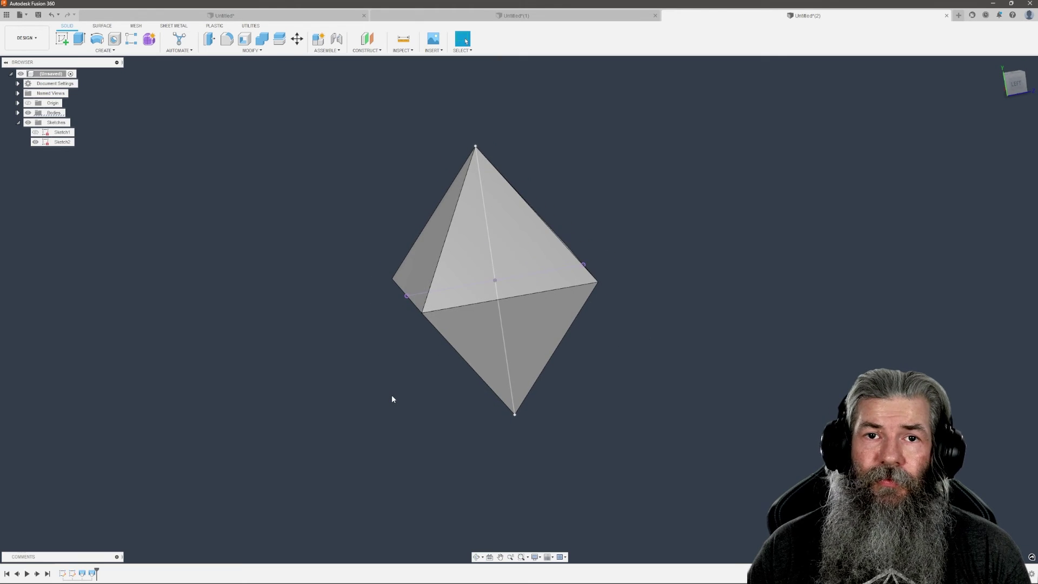